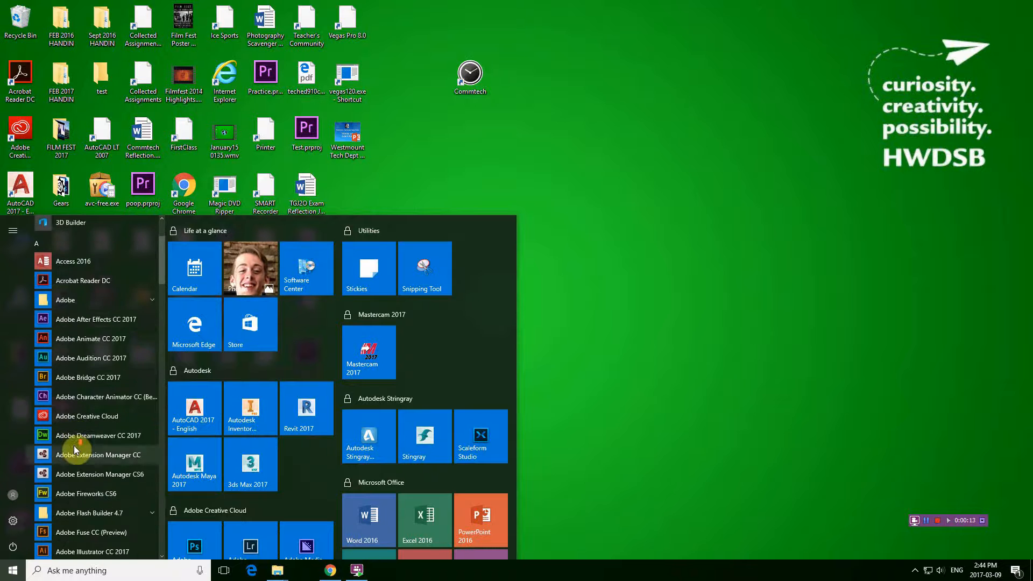
{"action": "scroll", "coordinate": [74, 450], "scroll_direction": "down", "scroll_amount": 2}
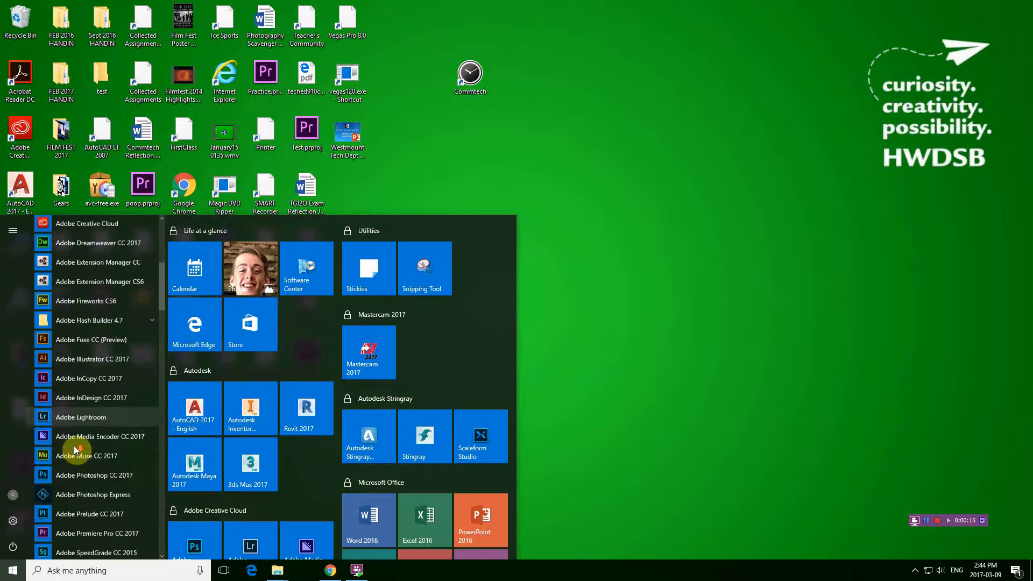
Step: Launch Adobe Premiere Pro CC 2017 and start a new project
{"action": "left_click", "coordinate": [88, 469]}
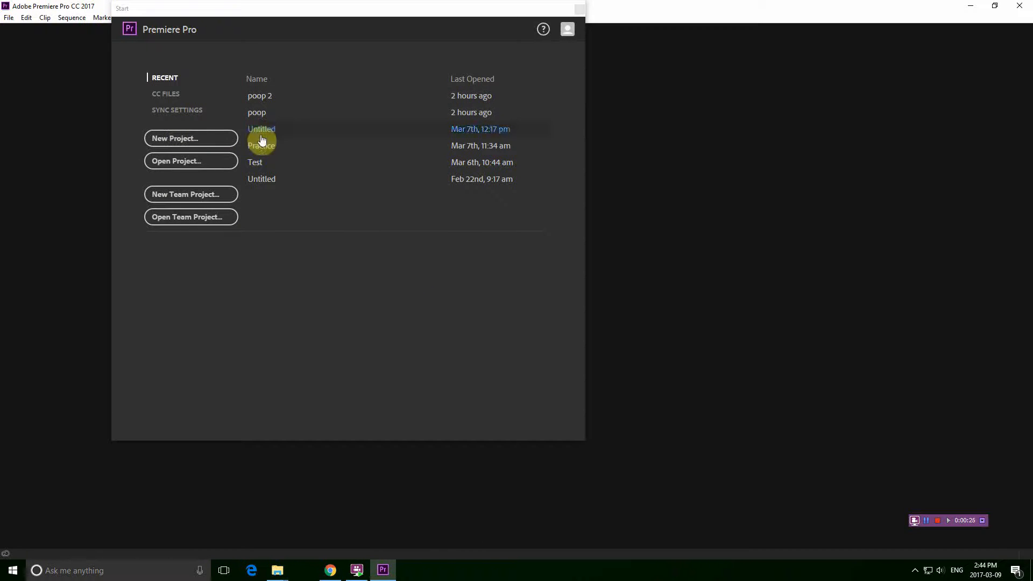
{"action": "left_click", "coordinate": [175, 139]}
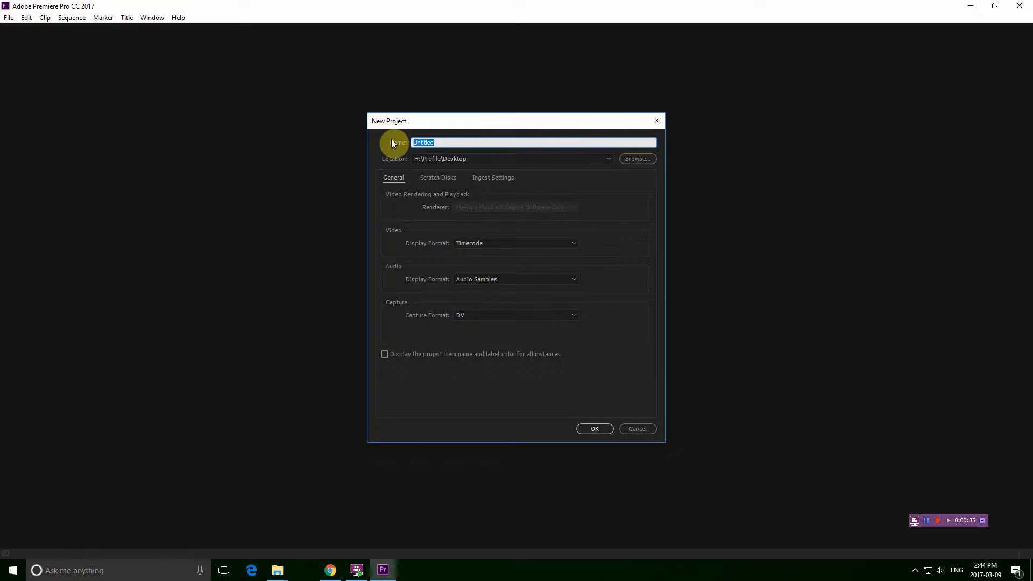
Step: Name the new project "premiere lesson video"
{"action": "type", "text": "premiere lesson video"}
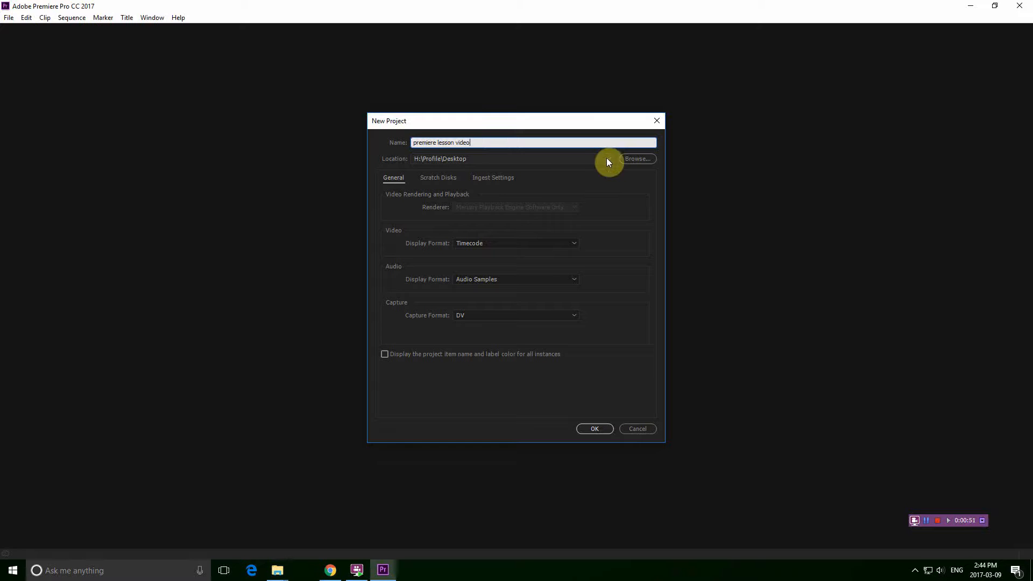
Step: Set the project location to the Premiere teaching videos folder on the G: drive and create the project
{"action": "left_click", "coordinate": [626, 158]}
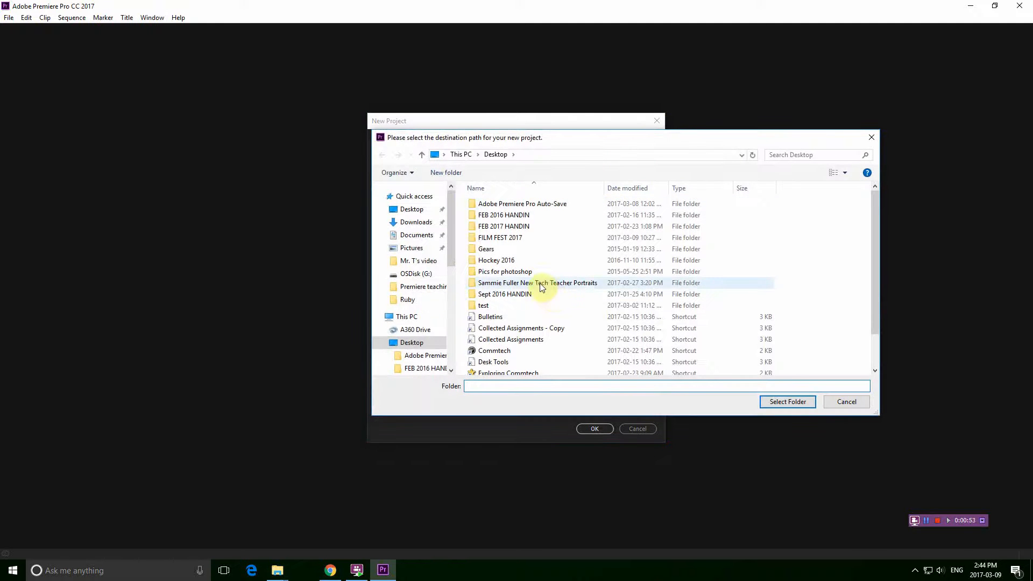
{"action": "left_click_drag", "start_coordinate": [451, 244], "coordinate": [452, 270]}
{"action": "left_click", "coordinate": [421, 245]}
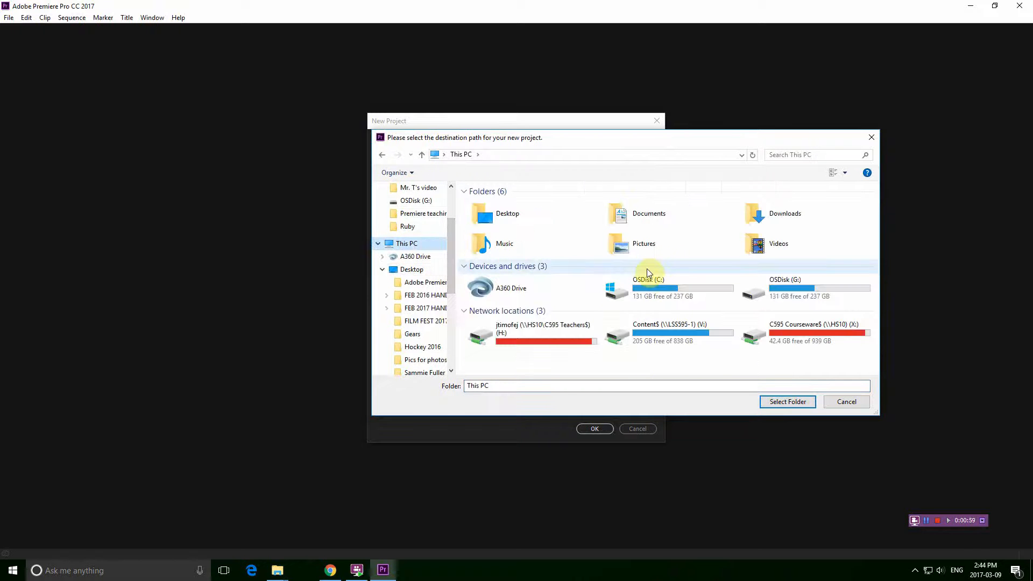
{"action": "double_click", "coordinate": [747, 291]}
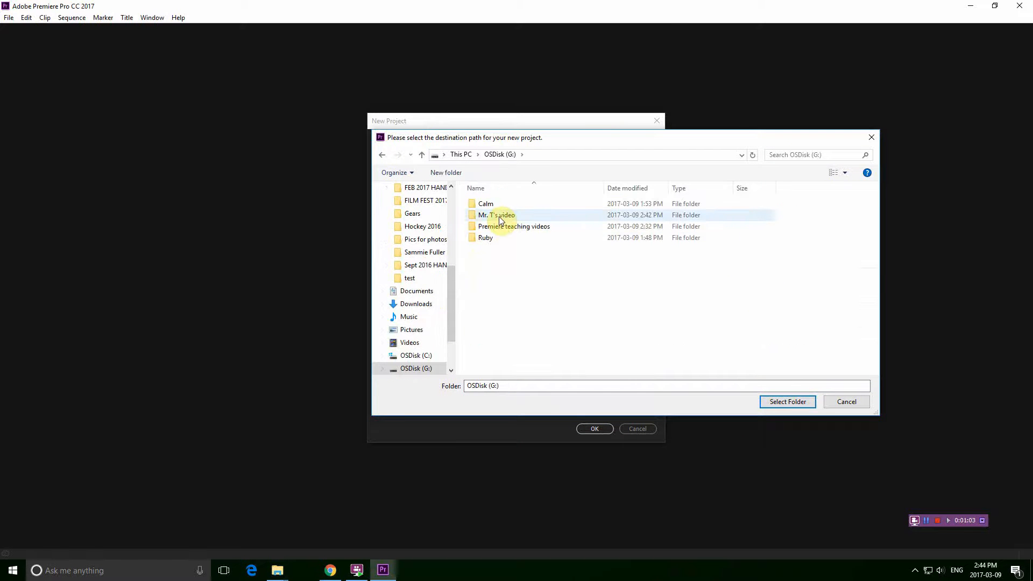
{"action": "double_click", "coordinate": [507, 227]}
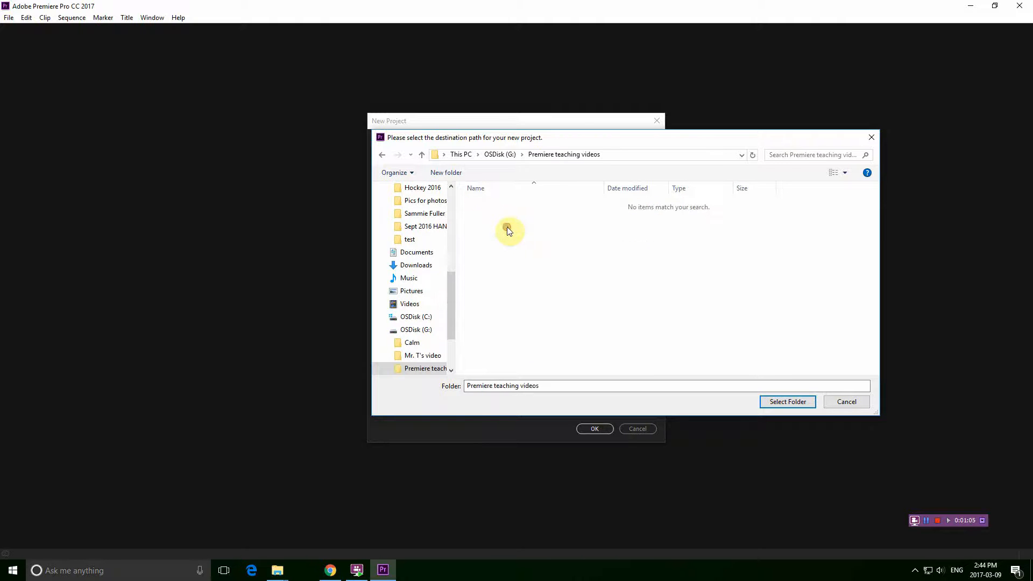
{"action": "left_click", "coordinate": [793, 402]}
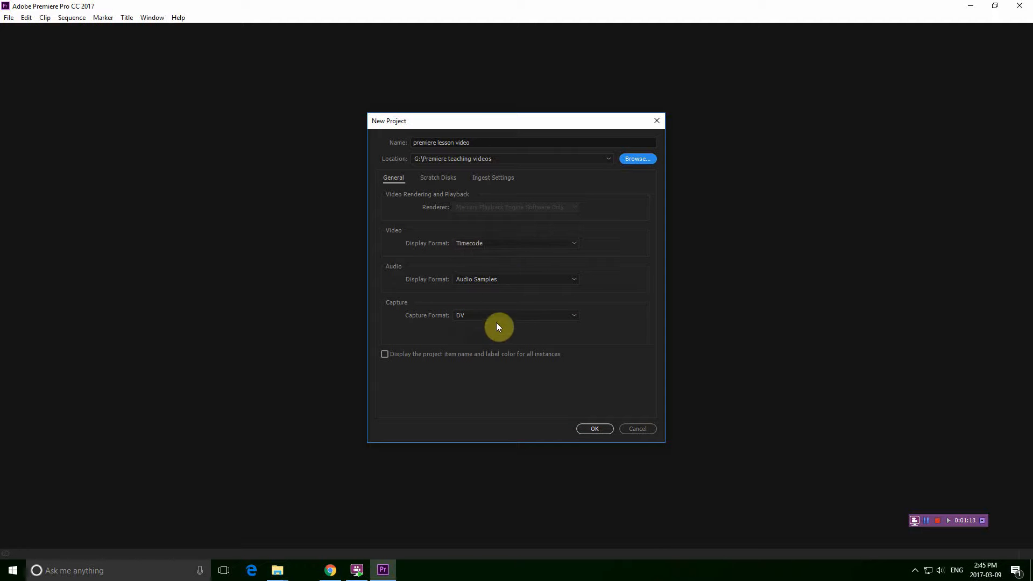
{"action": "left_click", "coordinate": [586, 430]}
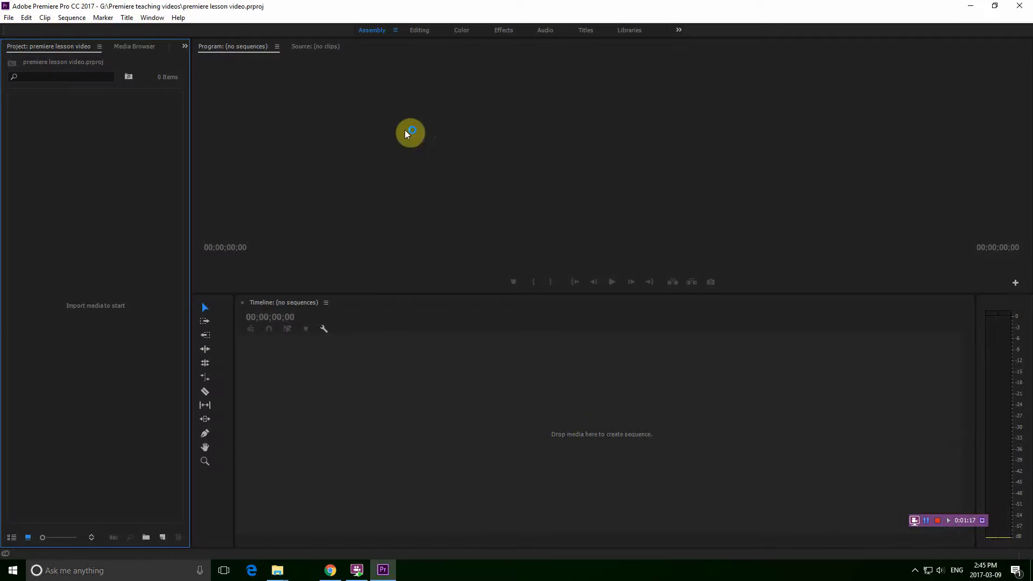
Step: Look through the Editing, Color, Audio and Titles workspaces, ending on the Editing workspace
{"action": "left_click", "coordinate": [418, 30]}
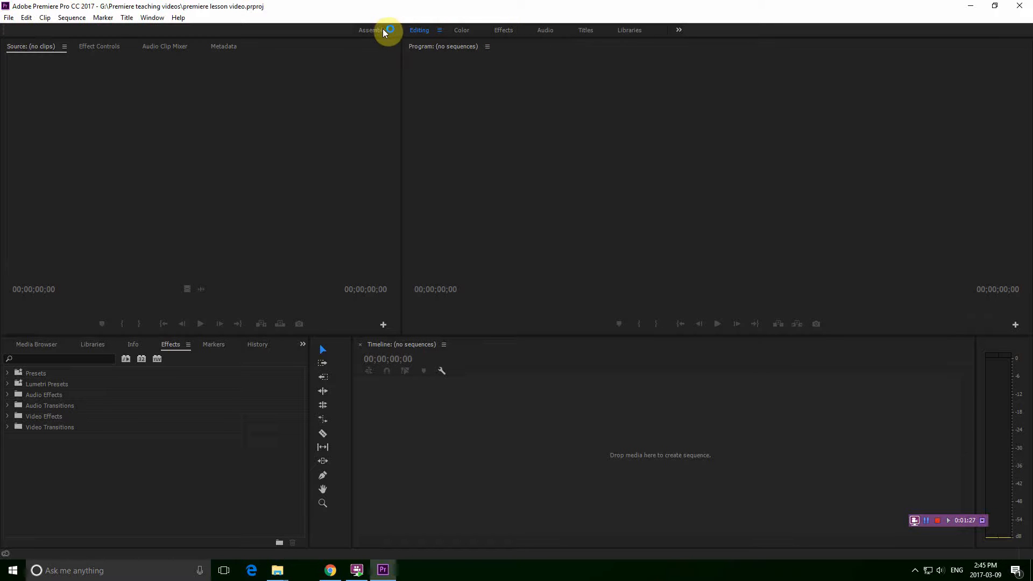
{"action": "left_click", "coordinate": [417, 31]}
{"action": "left_click", "coordinate": [462, 30]}
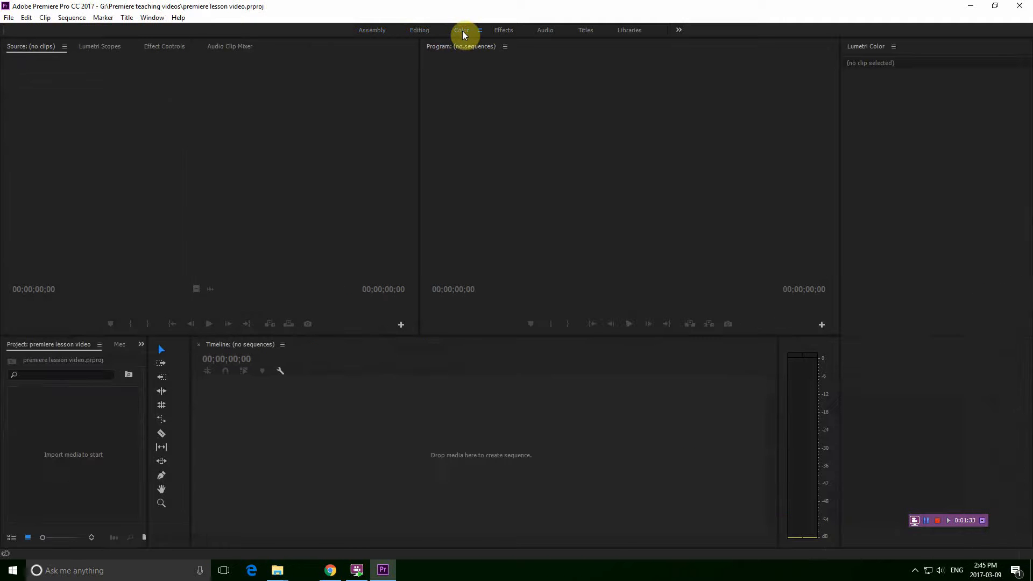
{"action": "left_click", "coordinate": [549, 32]}
{"action": "left_click", "coordinate": [581, 32]}
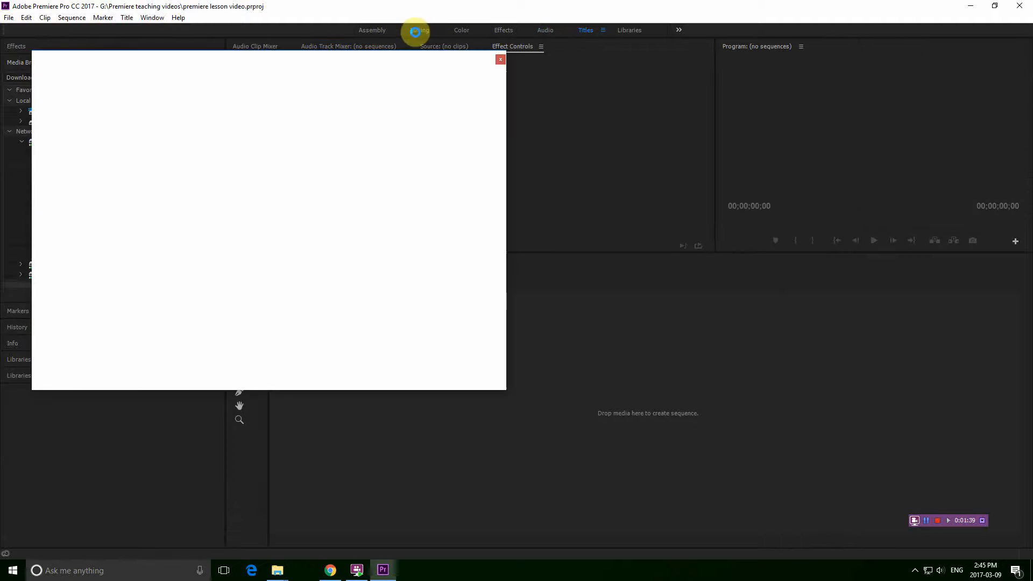
{"action": "left_click", "coordinate": [418, 31]}
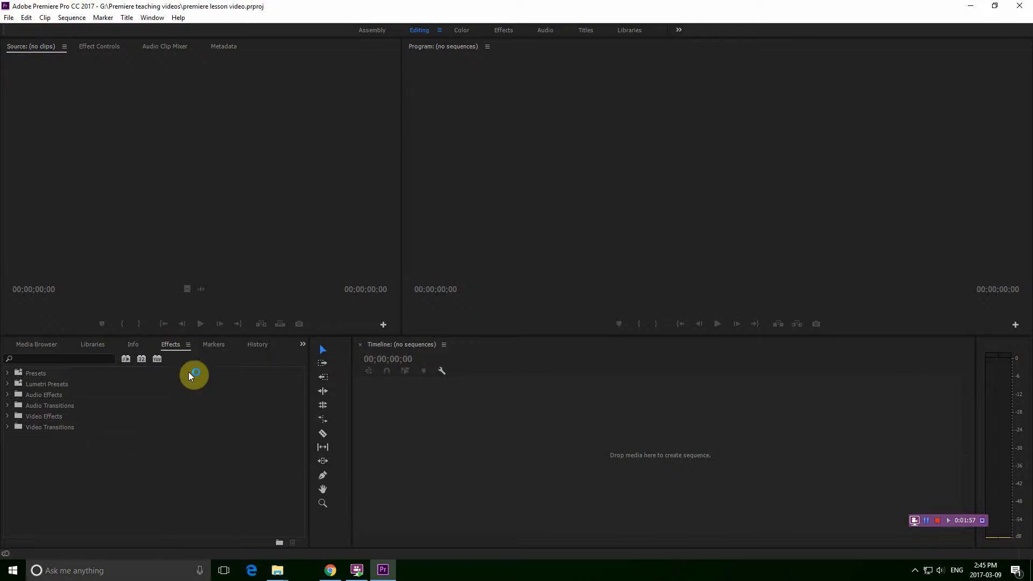
Step: View the Media Browser and the project contents in the Editing workspace, and return to the Assembly workspace
{"action": "left_click", "coordinate": [50, 347]}
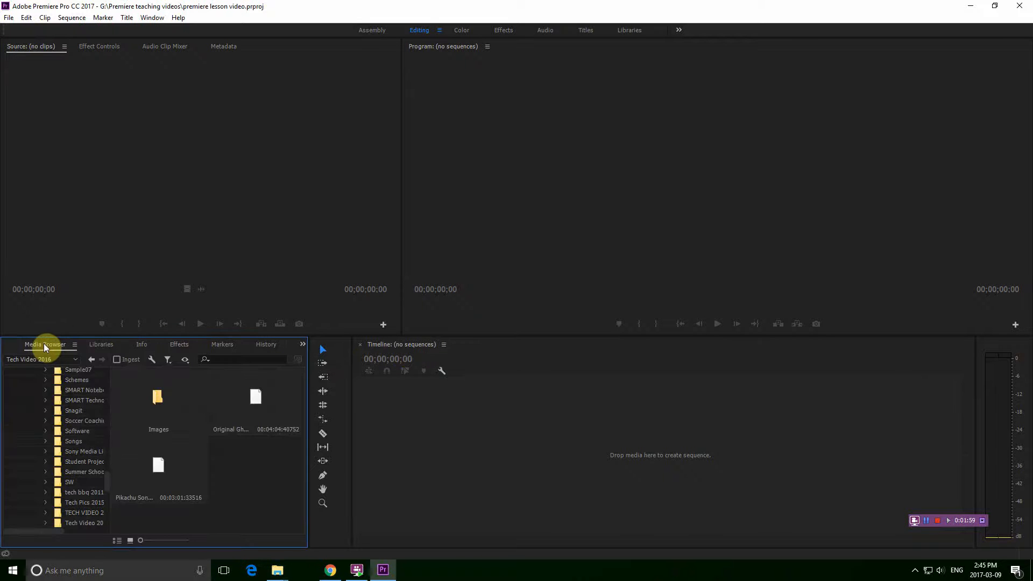
{"action": "left_click", "coordinate": [9, 349]}
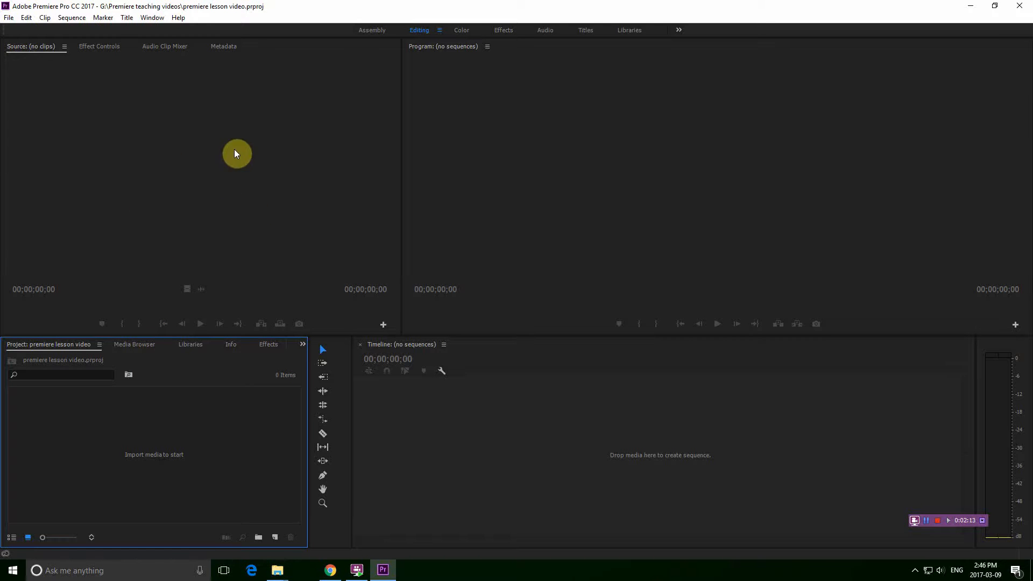
{"action": "left_click", "coordinate": [382, 30]}
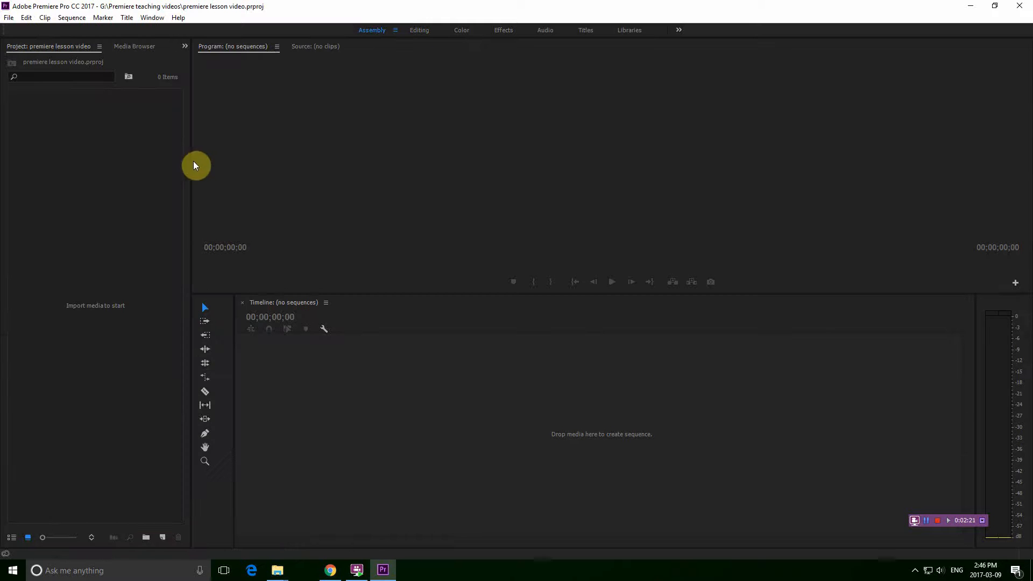
Step: Try out resizing by widening the Project and Tools panels, and narrow both back to about their original widths
{"action": "left_click_drag", "start_coordinate": [191, 162], "coordinate": [420, 193]}
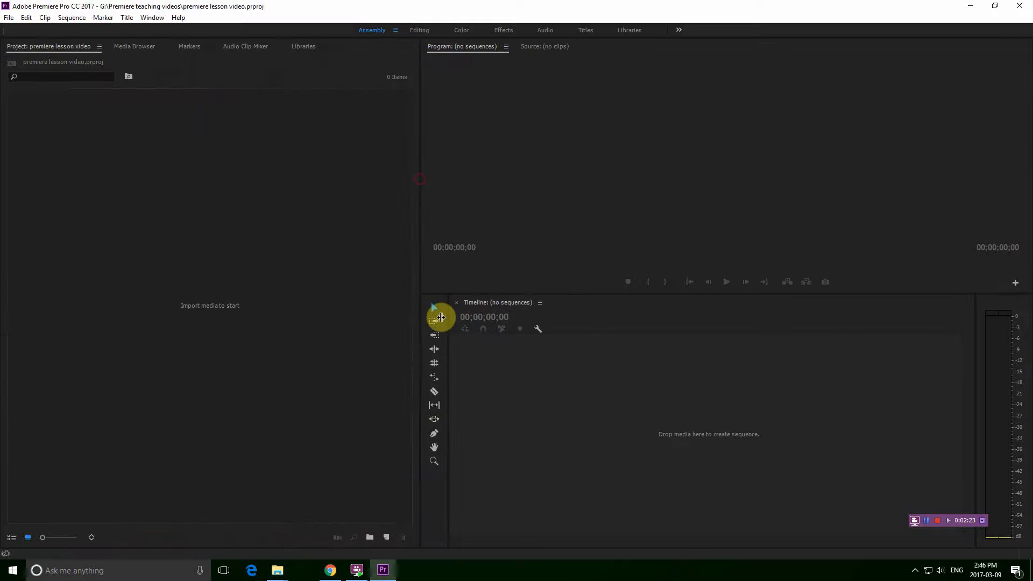
{"action": "left_click_drag", "start_coordinate": [450, 335], "coordinate": [592, 348]}
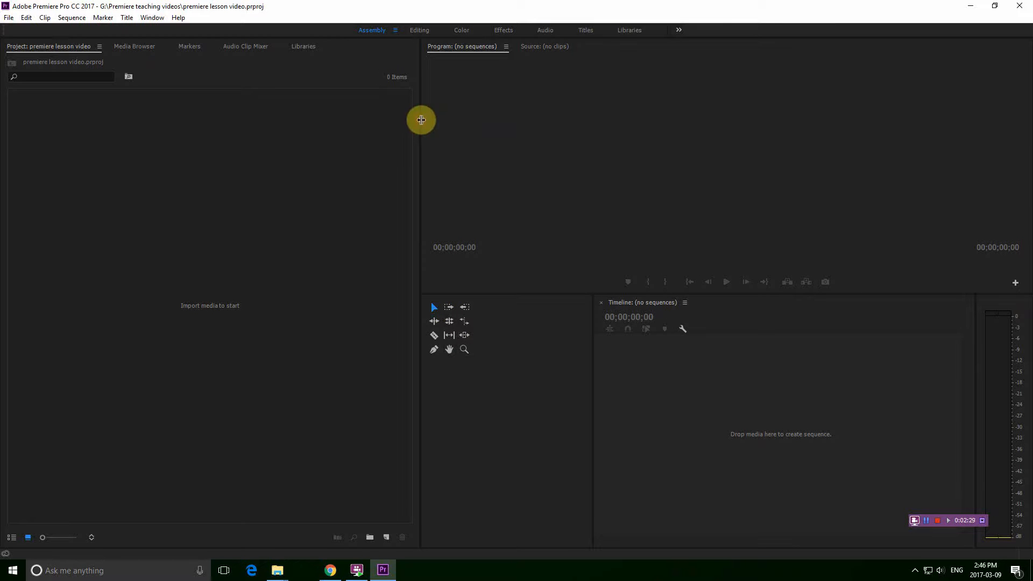
{"action": "left_click_drag", "start_coordinate": [421, 120], "coordinate": [176, 112]}
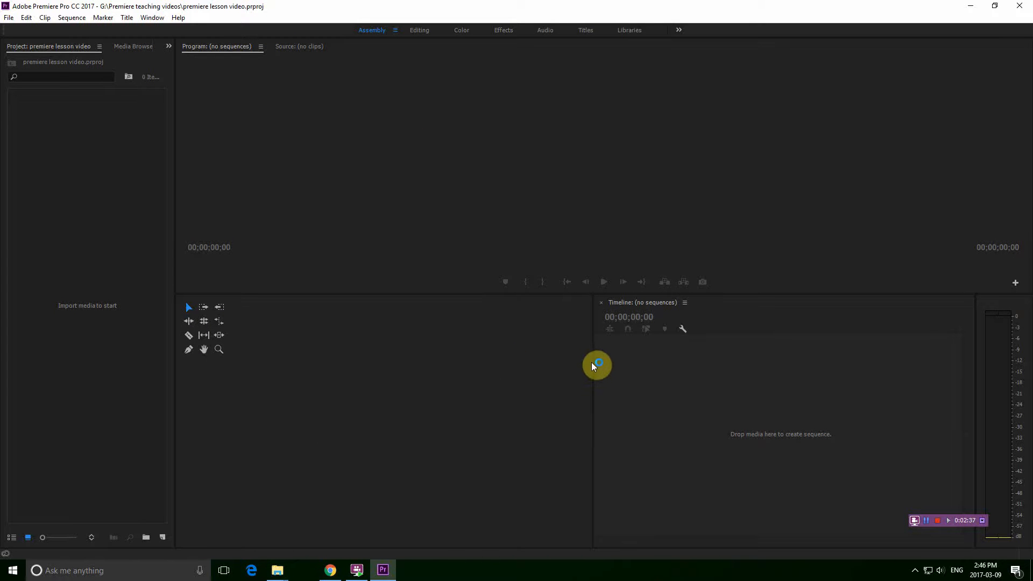
{"action": "left_click_drag", "start_coordinate": [592, 364], "coordinate": [217, 371]}
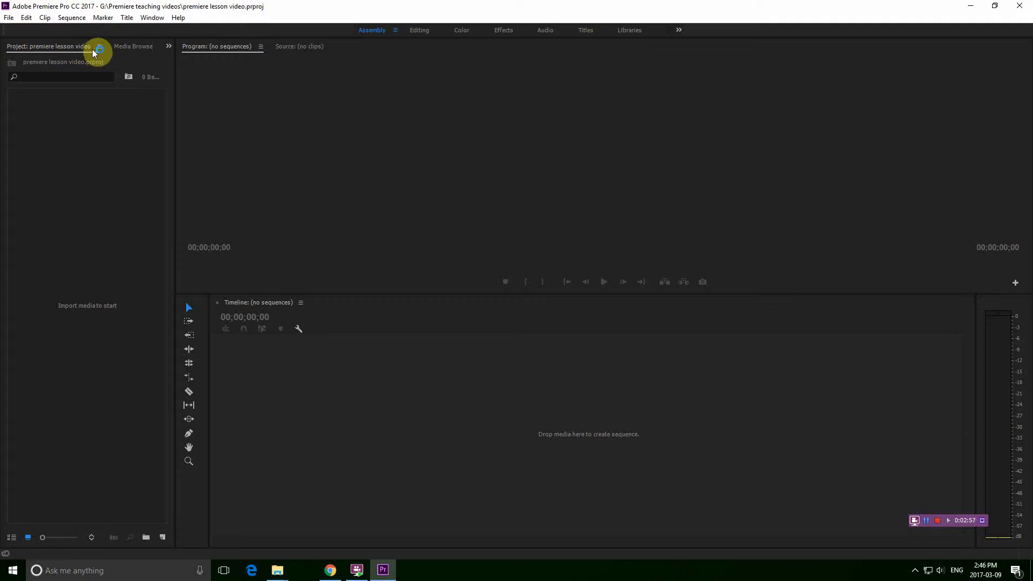
Step: Browse the contents of the G: (OSDisk) drive in the Media Browser, with the folder list widened slightly
{"action": "left_click", "coordinate": [130, 49]}
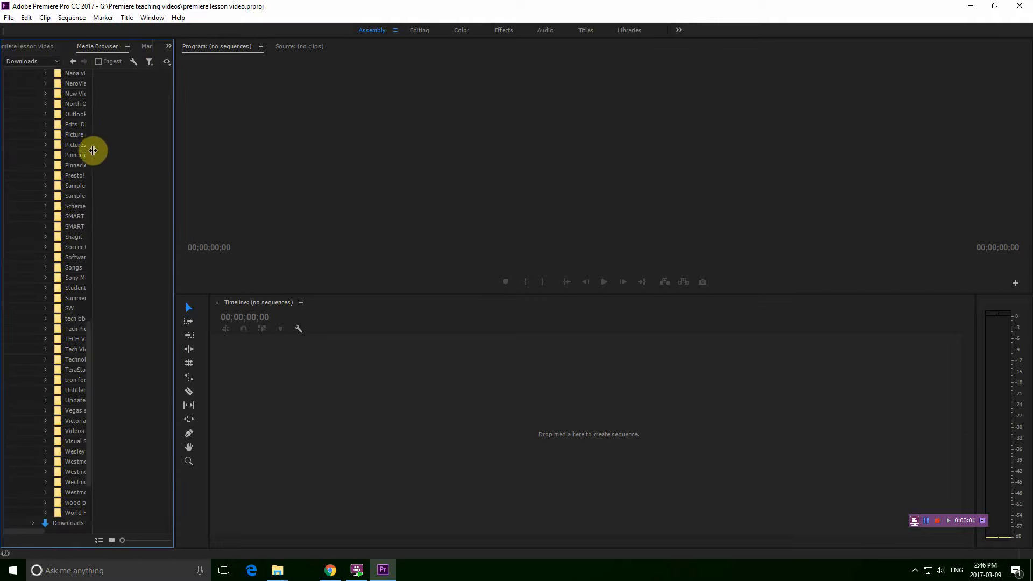
{"action": "left_click_drag", "start_coordinate": [98, 151], "coordinate": [127, 151]}
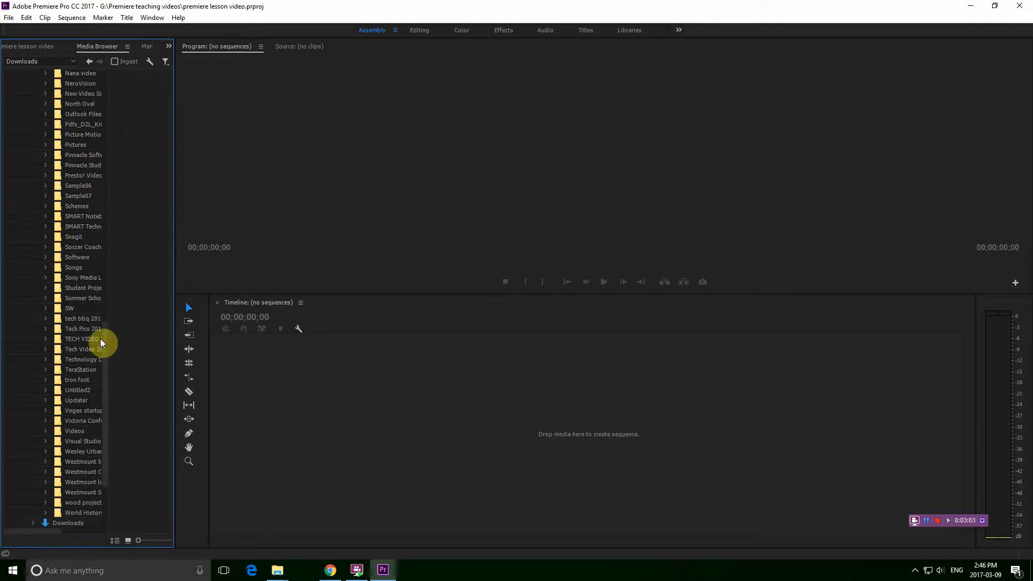
{"action": "left_click_drag", "start_coordinate": [105, 351], "coordinate": [105, 97]}
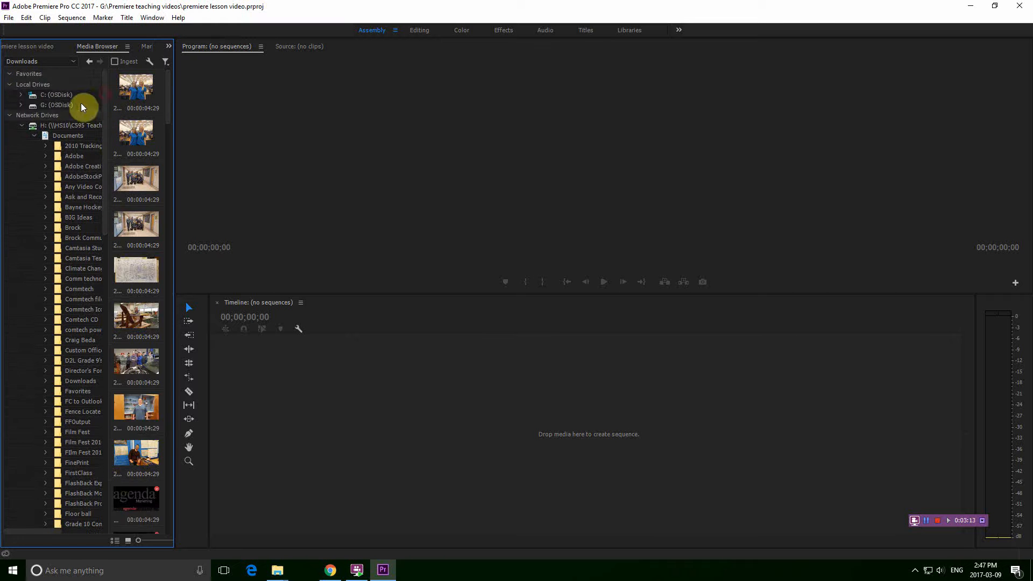
{"action": "left_click", "coordinate": [59, 106]}
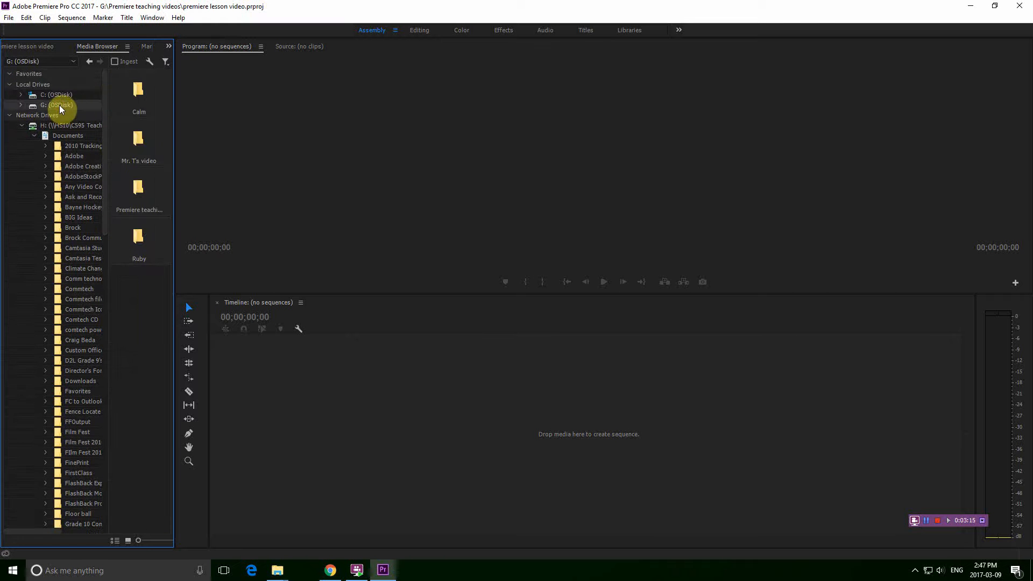
Step: Open the Mr. T's video folder and place the waterfall clip MVI_0188.MOV on the empty timeline as a new sequence
{"action": "double_click", "coordinate": [148, 139]}
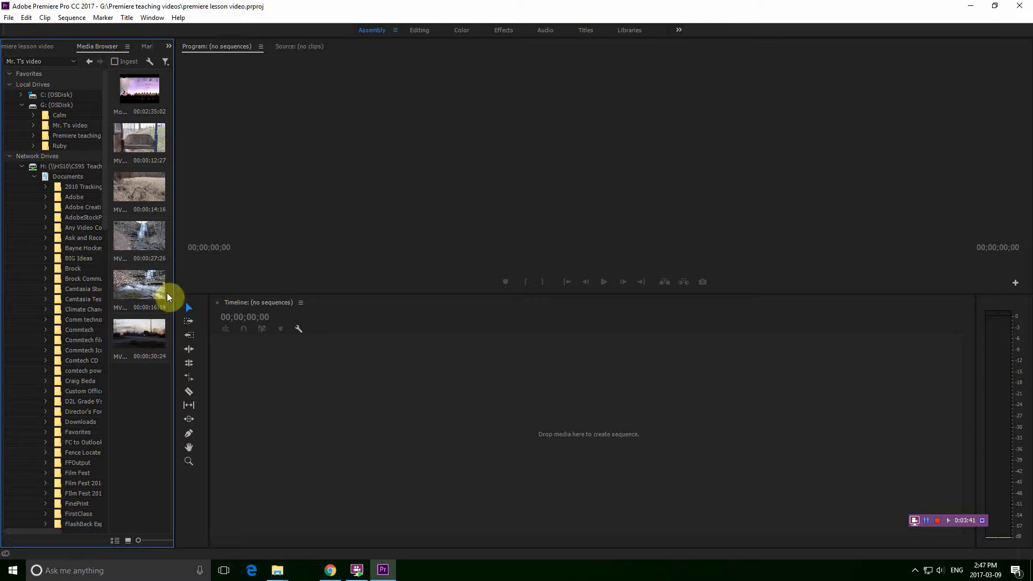
{"action": "left_click", "coordinate": [138, 237]}
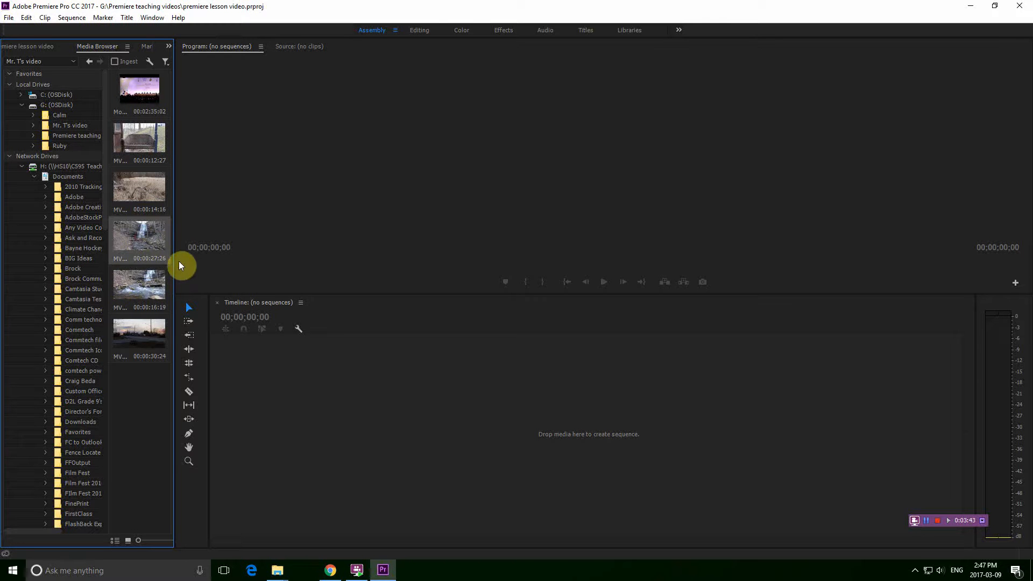
{"action": "left_click_drag", "start_coordinate": [235, 345], "coordinate": [238, 377]}
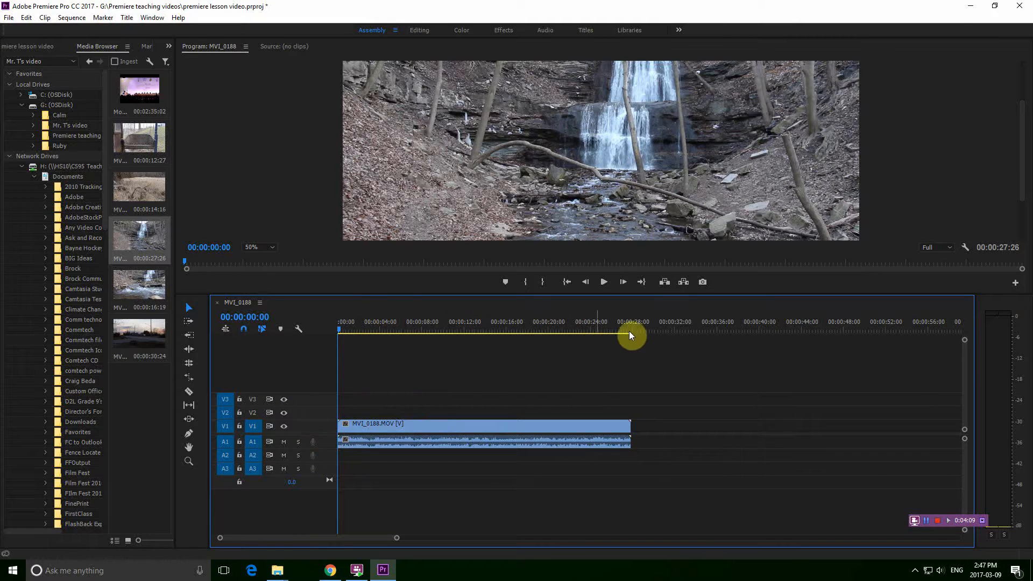
Step: Preview the waterfall sequence by playing it, scrubbing the playhead, and playing and stopping it again
{"action": "left_click", "coordinate": [609, 281]}
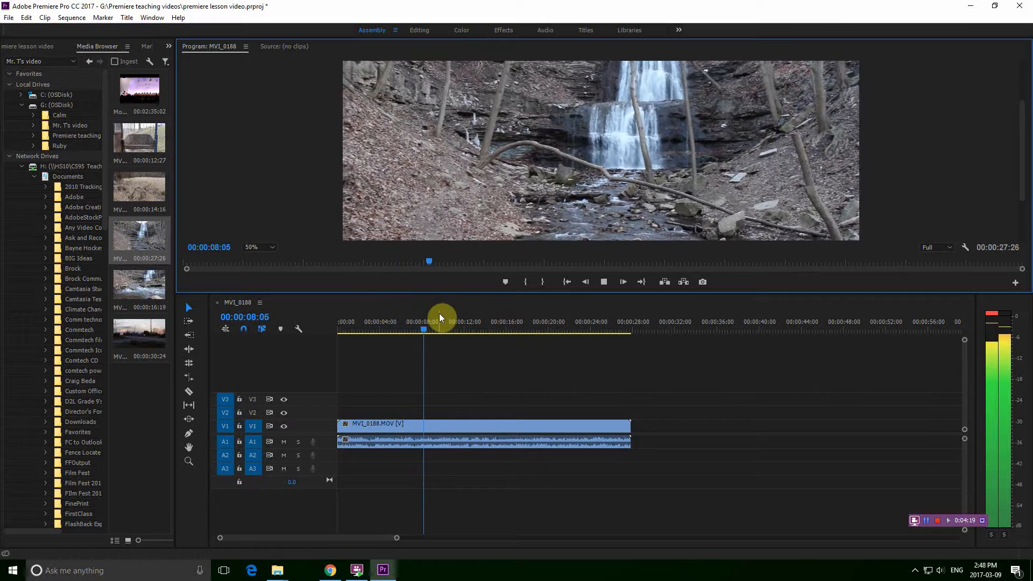
{"action": "left_click", "coordinate": [411, 327]}
{"action": "mouse_move", "coordinate": [412, 328]}
{"action": "left_mouse_down"}
{"action": "mouse_move", "coordinate": [402, 325]}
{"action": "mouse_move", "coordinate": [500, 335]}
{"action": "mouse_move", "coordinate": [409, 325]}
{"action": "mouse_move", "coordinate": [431, 327]}
{"action": "left_mouse_up"}
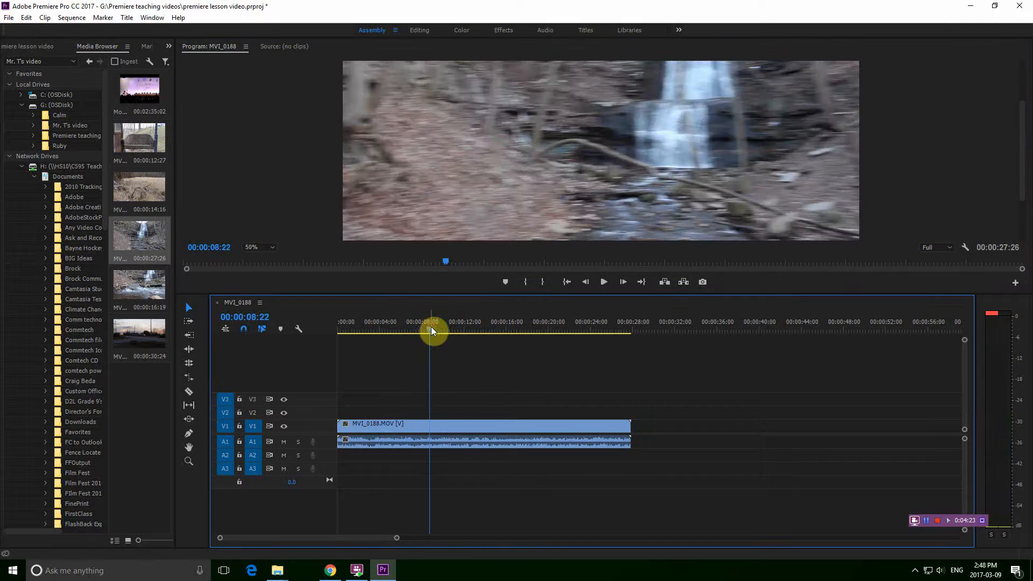
{"action": "left_click", "coordinate": [602, 282]}
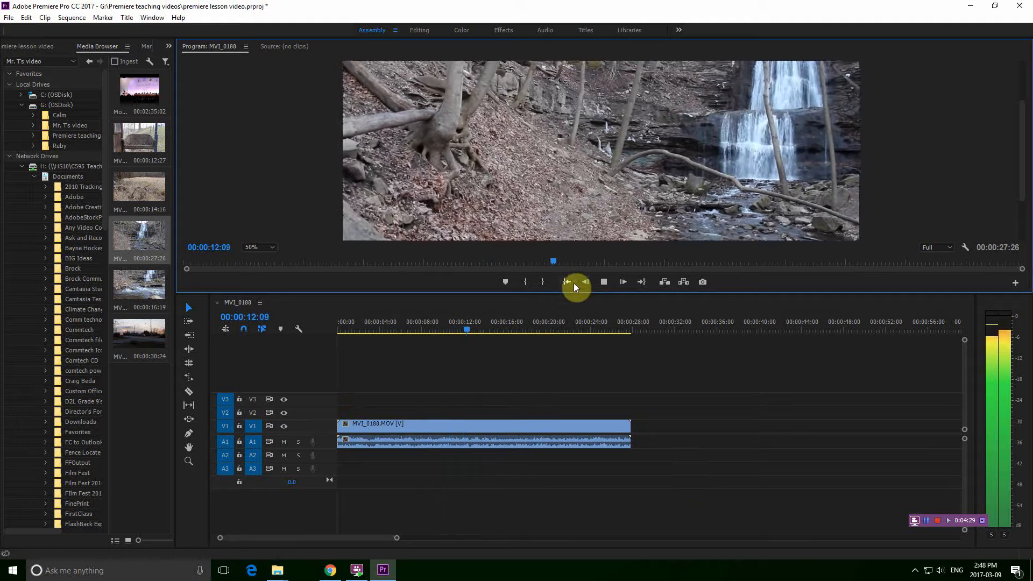
{"action": "left_click", "coordinate": [601, 281]}
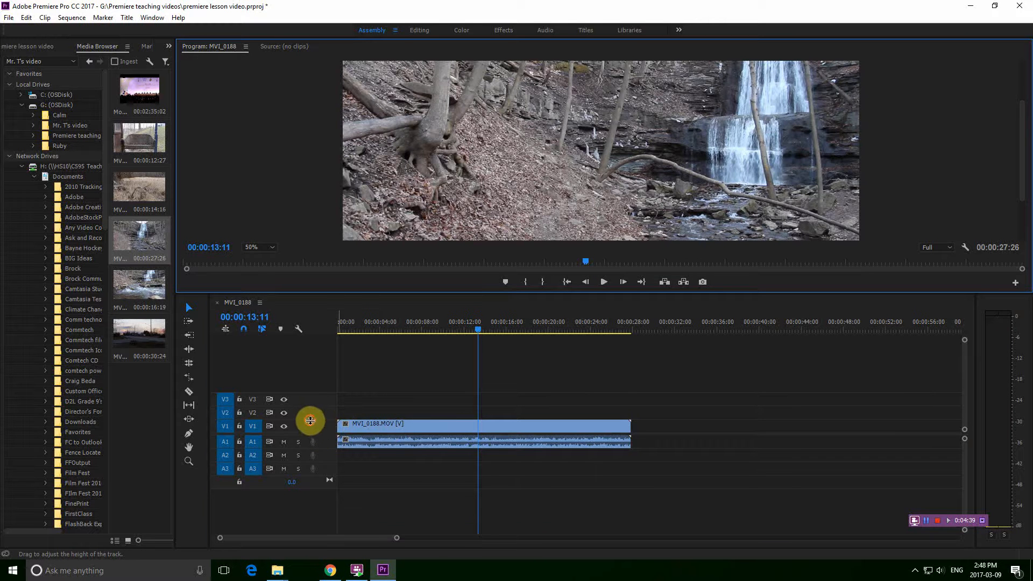
Step: Increase the height of video track V1 so the clip displays thumbnails, and maximize the Timeline panel
{"action": "left_click_drag", "start_coordinate": [310, 420], "coordinate": [307, 386]}
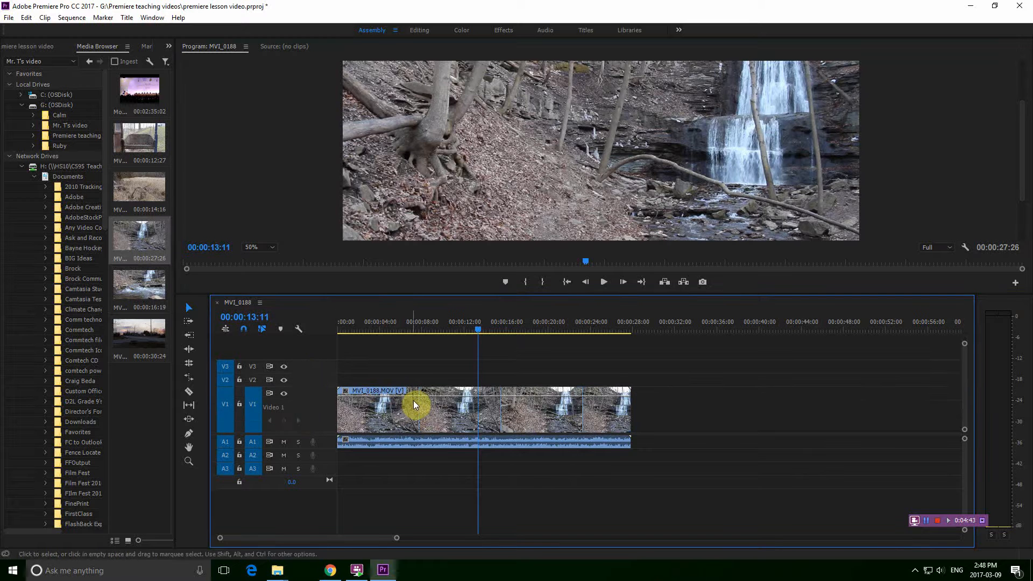
{"action": "left_click_drag", "start_coordinate": [414, 395], "coordinate": [414, 387]}
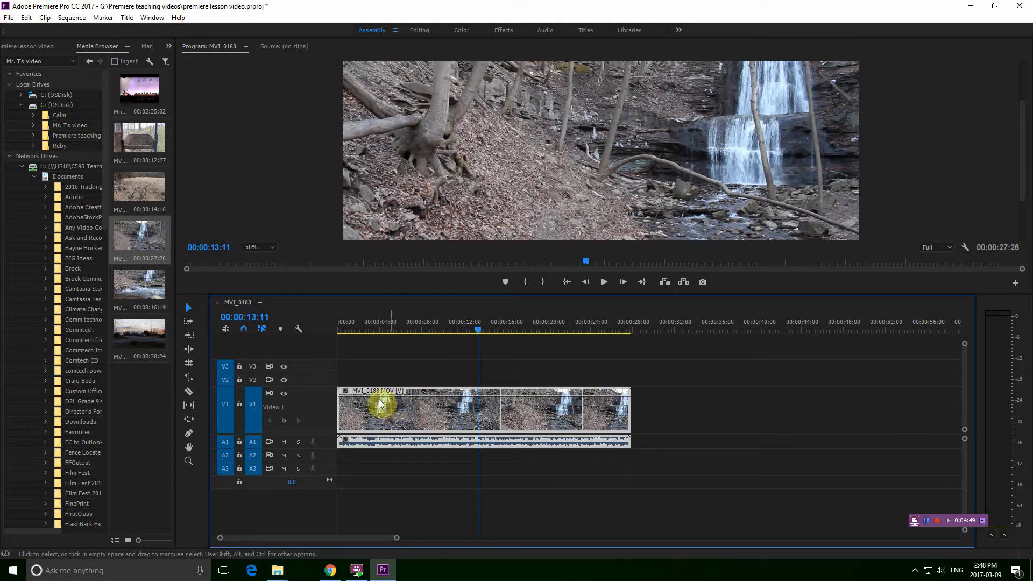
{"action": "double_click", "coordinate": [251, 302]}
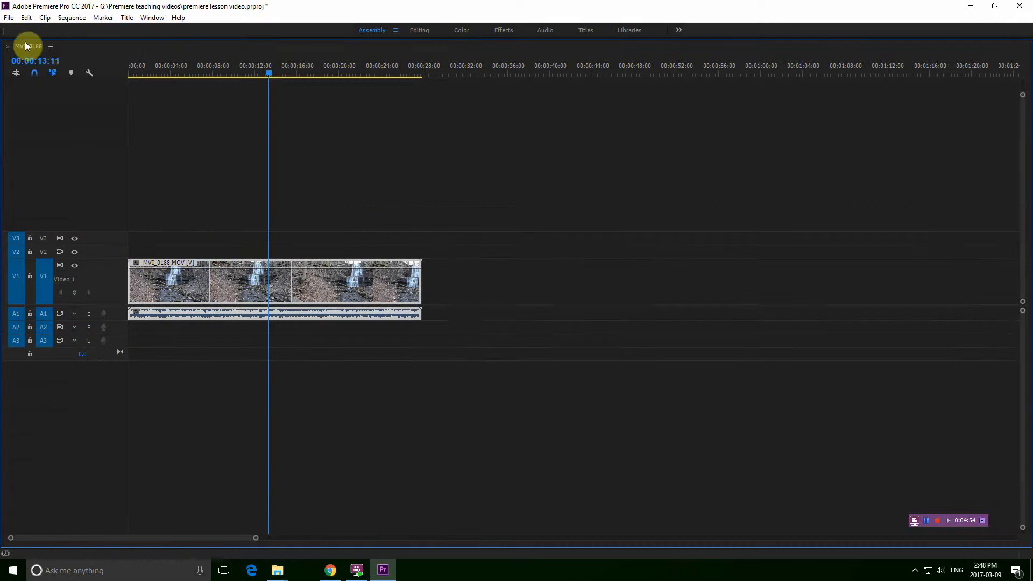
Step: Close the MVI_0188 sequence, place the waterfall clip from the Media Browser as a new sequence, and make video track V1 taller
{"action": "left_click", "coordinate": [9, 47]}
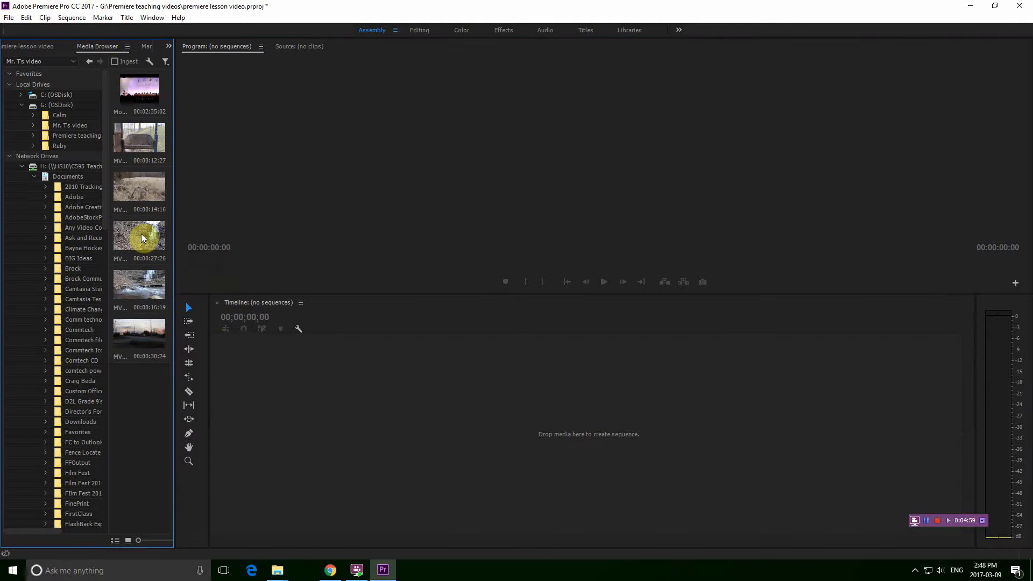
{"action": "left_click_drag", "start_coordinate": [141, 233], "coordinate": [274, 402]}
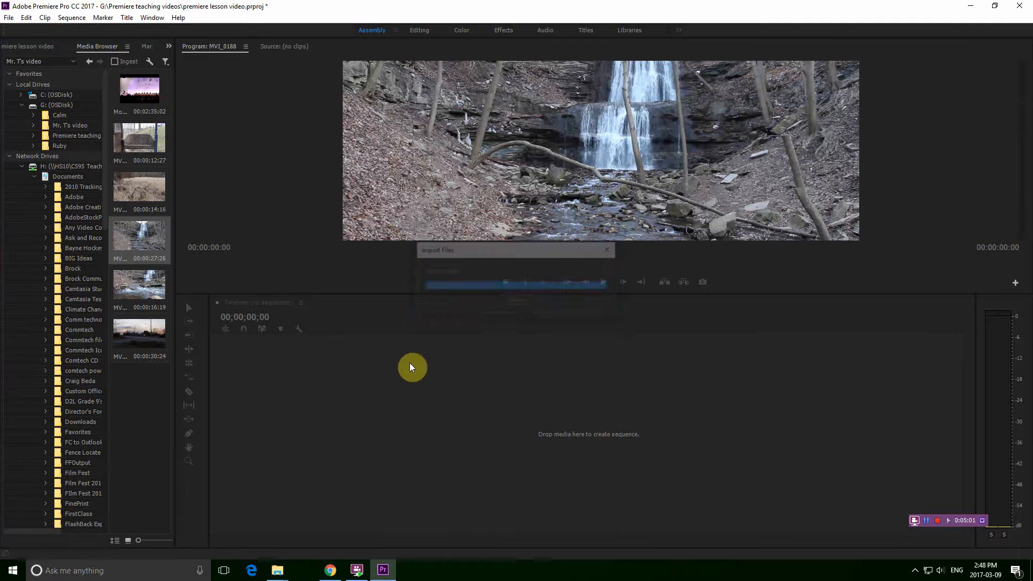
{"action": "left_click_drag", "start_coordinate": [330, 420], "coordinate": [321, 366]}
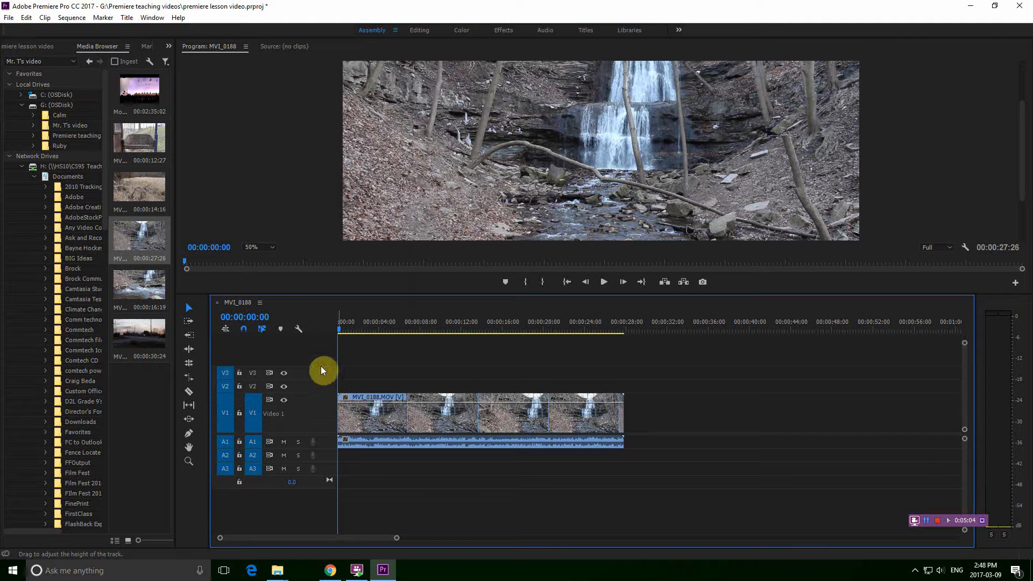
Step: Set the timeline to Video Head Thumbnails and switch it back to Continuous Video Thumbnails
{"action": "left_click", "coordinate": [255, 302]}
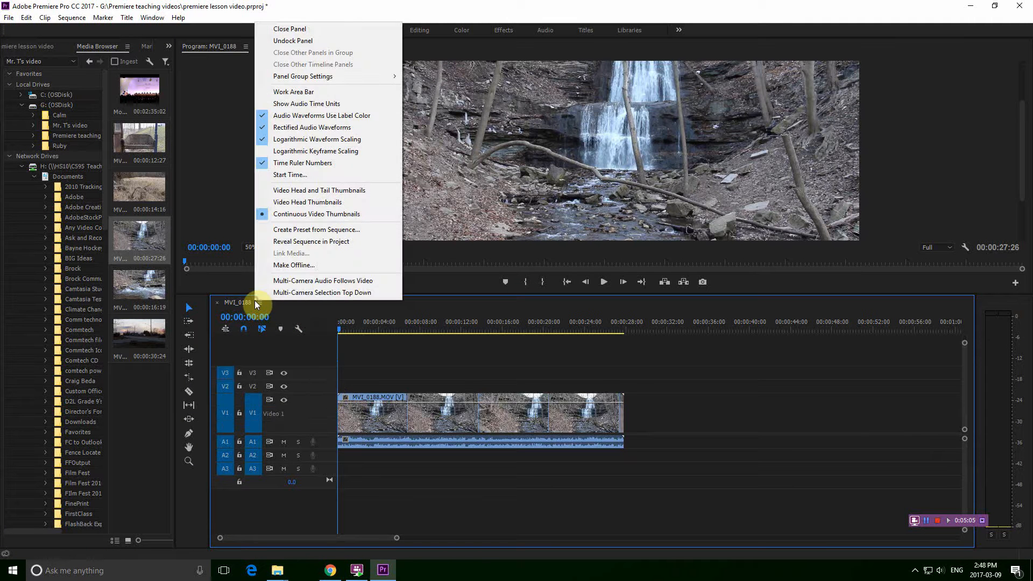
{"action": "left_click", "coordinate": [296, 203]}
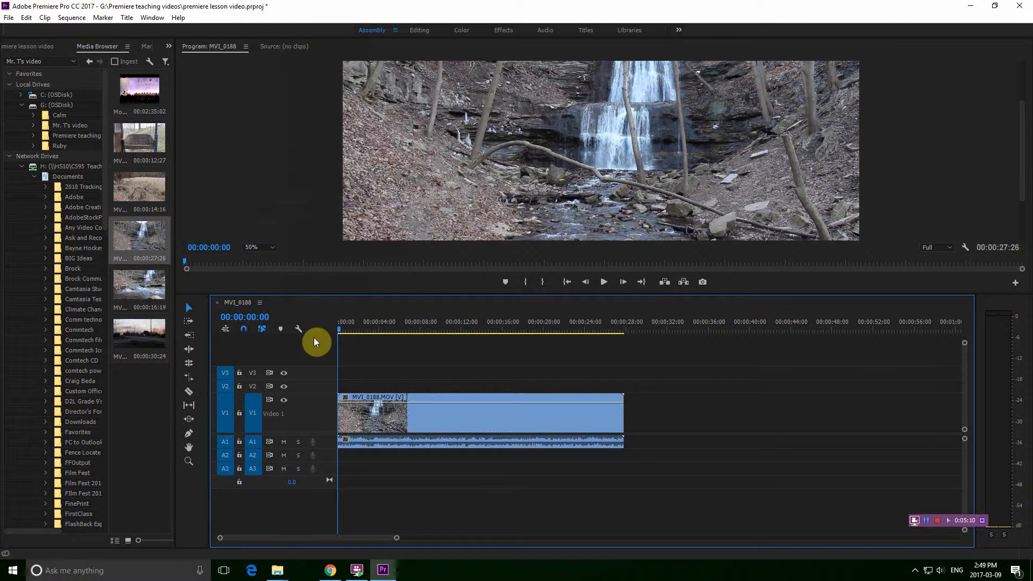
{"action": "left_click", "coordinate": [254, 304]}
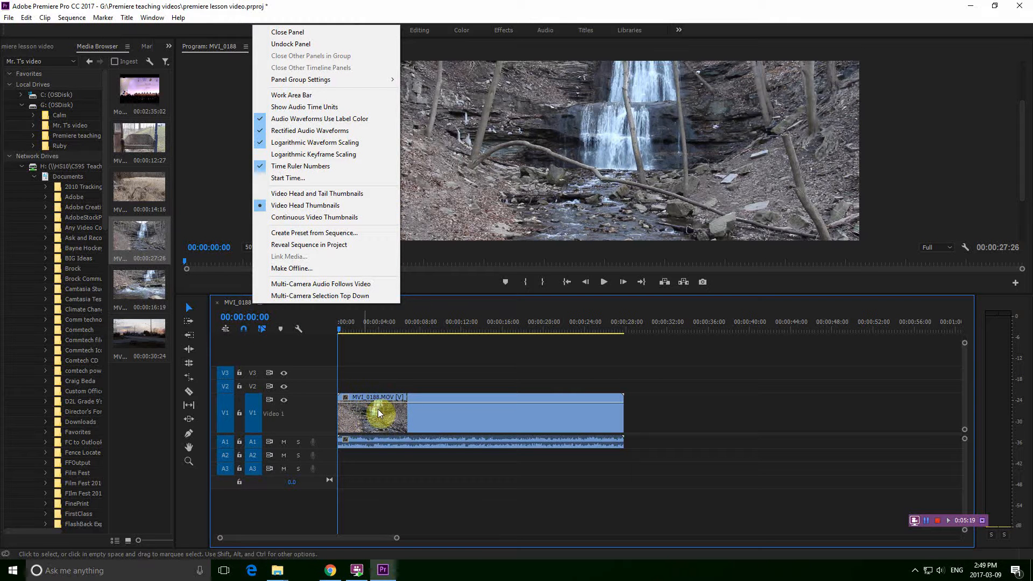
{"action": "left_click", "coordinate": [310, 217]}
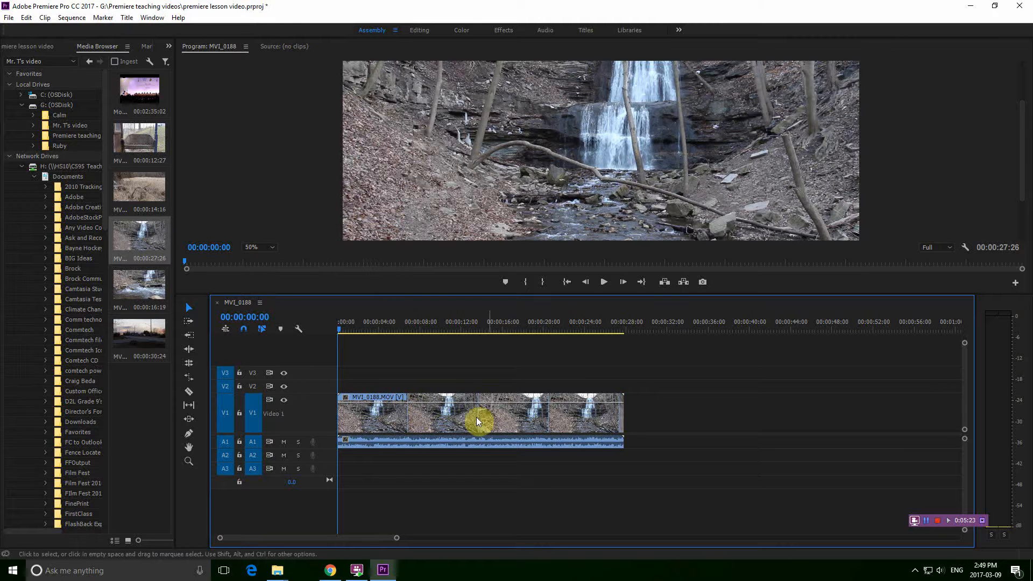
Step: Move the playhead to 00:00:01:17 and magnify the timeline around the waterfall clip with the Zoom tool
{"action": "mouse_move", "coordinate": [339, 327]}
{"action": "left_mouse_down"}
{"action": "mouse_move", "coordinate": [421, 338]}
{"action": "mouse_move", "coordinate": [354, 330]}
{"action": "left_mouse_up"}
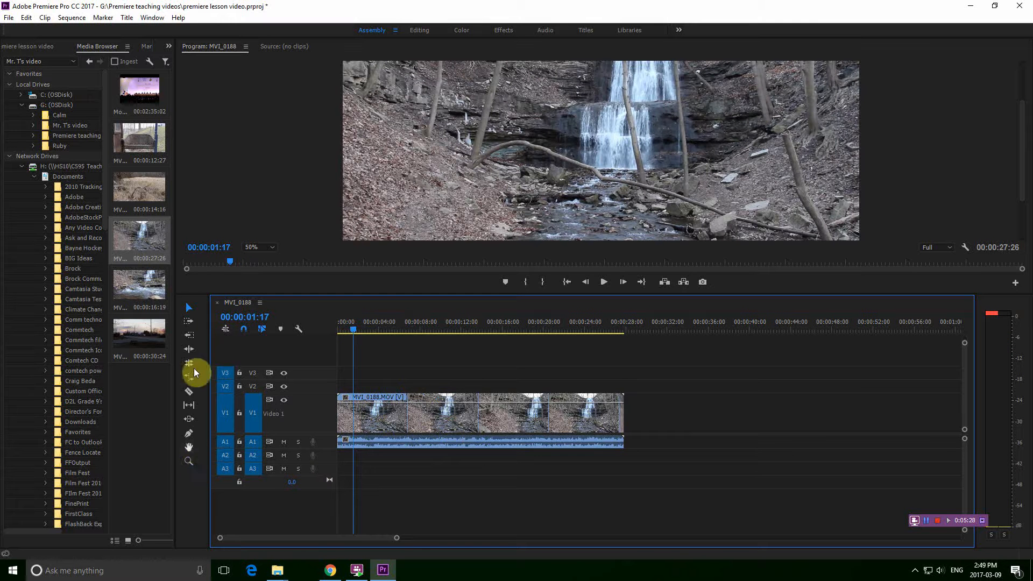
{"action": "left_click", "coordinate": [187, 461]}
{"action": "left_click", "coordinate": [471, 419]}
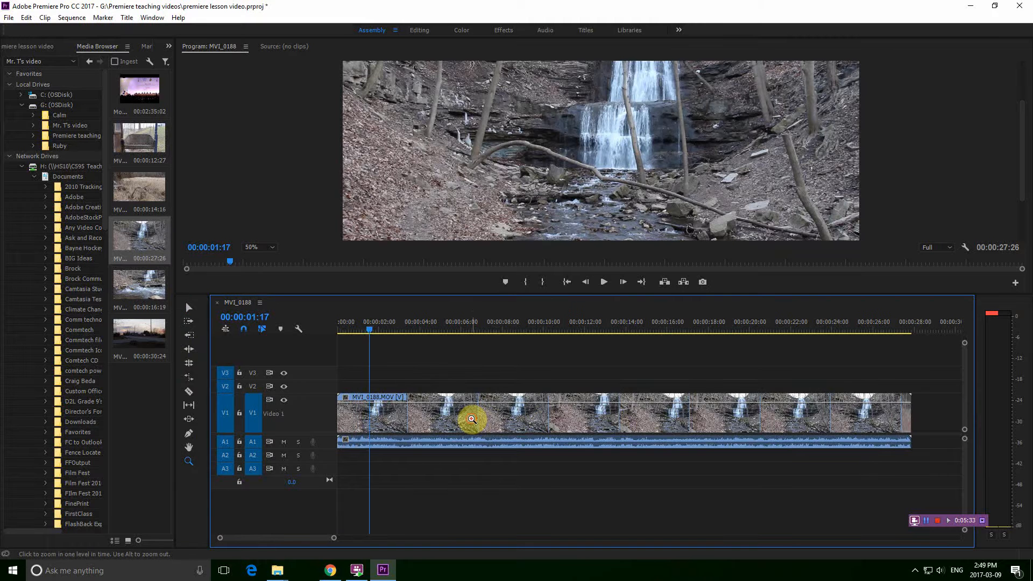
{"action": "left_click", "coordinate": [471, 419]}
{"action": "left_click", "coordinate": [427, 415]}
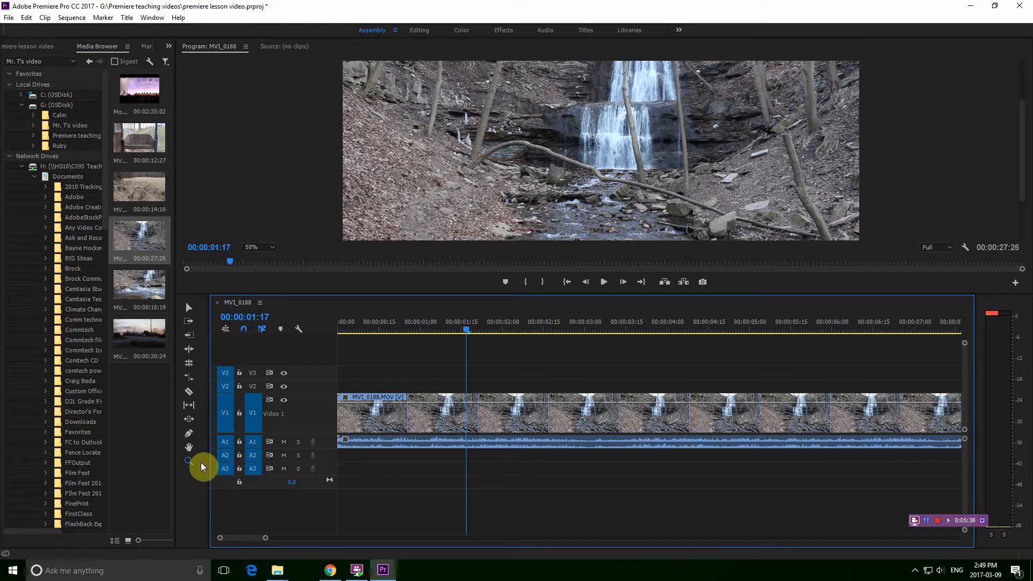
Step: Zoom the timeline back out until the whole waterfall clip fits in view, and return to the Selection tool
{"action": "left_click_drag", "start_coordinate": [270, 543], "coordinate": [500, 556]}
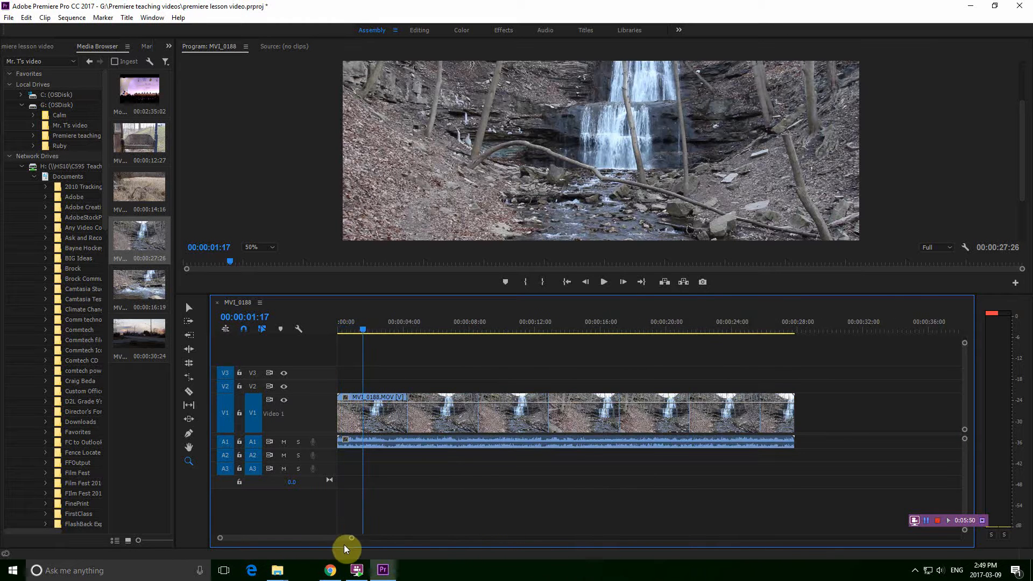
{"action": "mouse_move", "coordinate": [353, 541]}
{"action": "left_mouse_down"}
{"action": "mouse_move", "coordinate": [289, 535]}
{"action": "mouse_move", "coordinate": [371, 540]}
{"action": "left_mouse_up"}
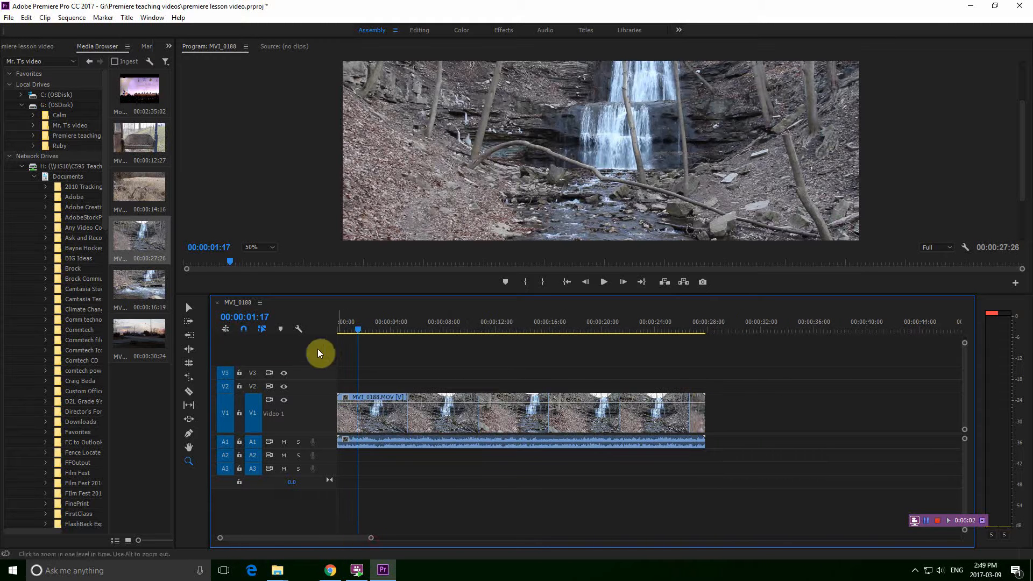
{"action": "left_click", "coordinate": [188, 308]}
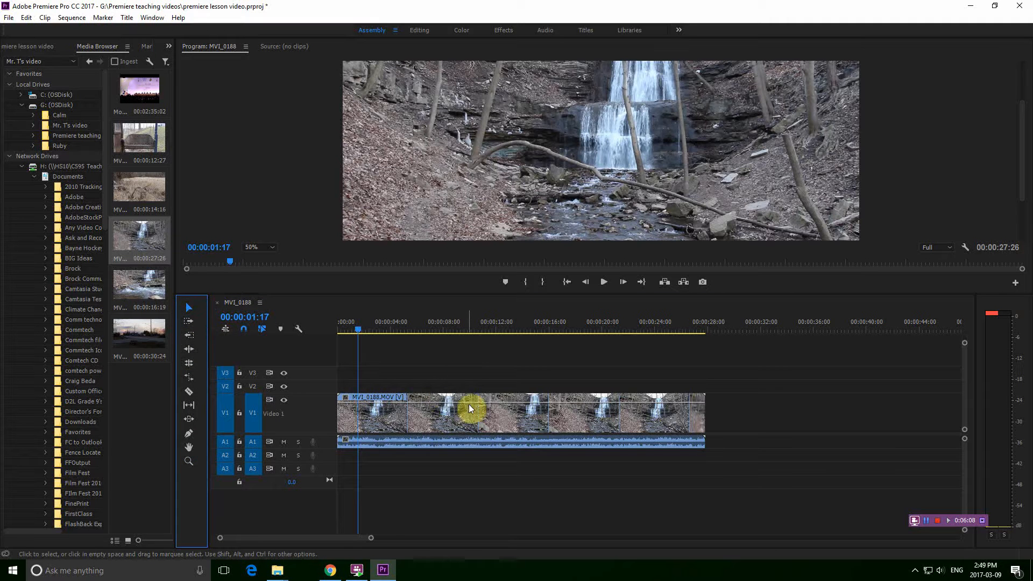
Step: Select the waterfall clip, step the playhead through it up to 00:00:22:09, and deselect and reselect the clip
{"action": "left_click", "coordinate": [466, 360]}
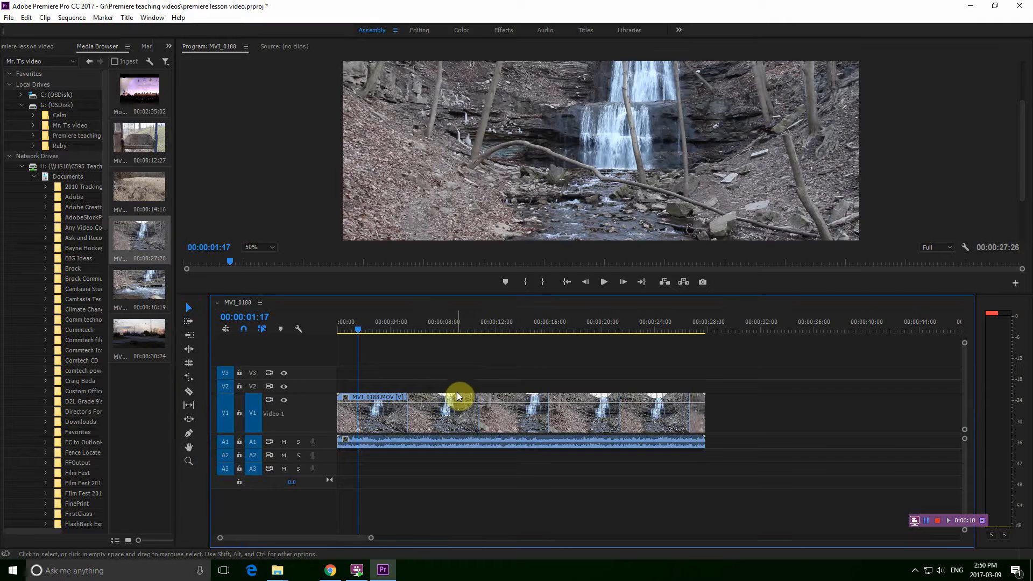
{"action": "left_click", "coordinate": [455, 414]}
{"action": "left_click", "coordinate": [461, 323]}
{"action": "left_click", "coordinate": [496, 325]}
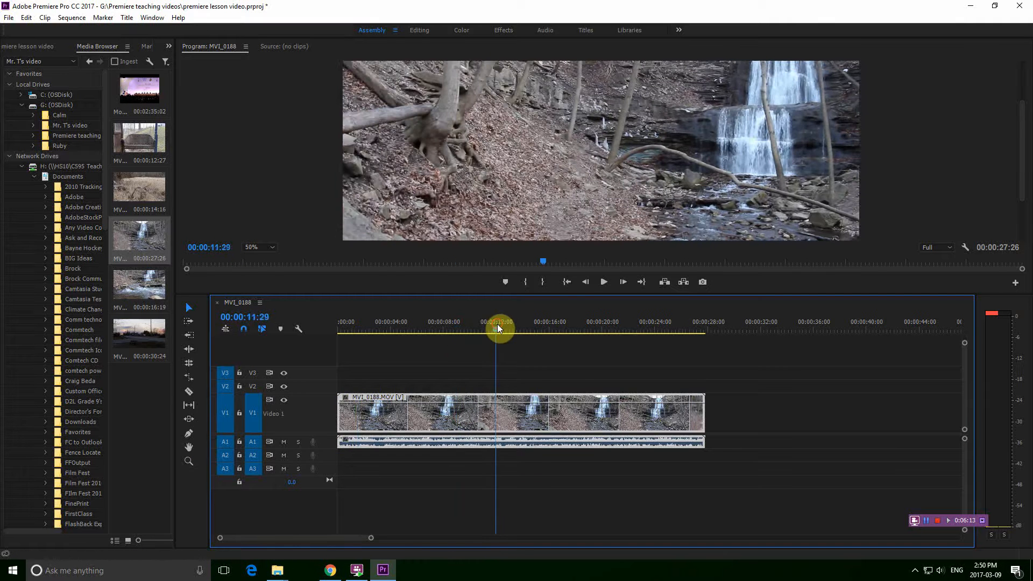
{"action": "left_click", "coordinate": [542, 326]}
{"action": "left_click", "coordinate": [584, 326]}
{"action": "left_click", "coordinate": [634, 327]}
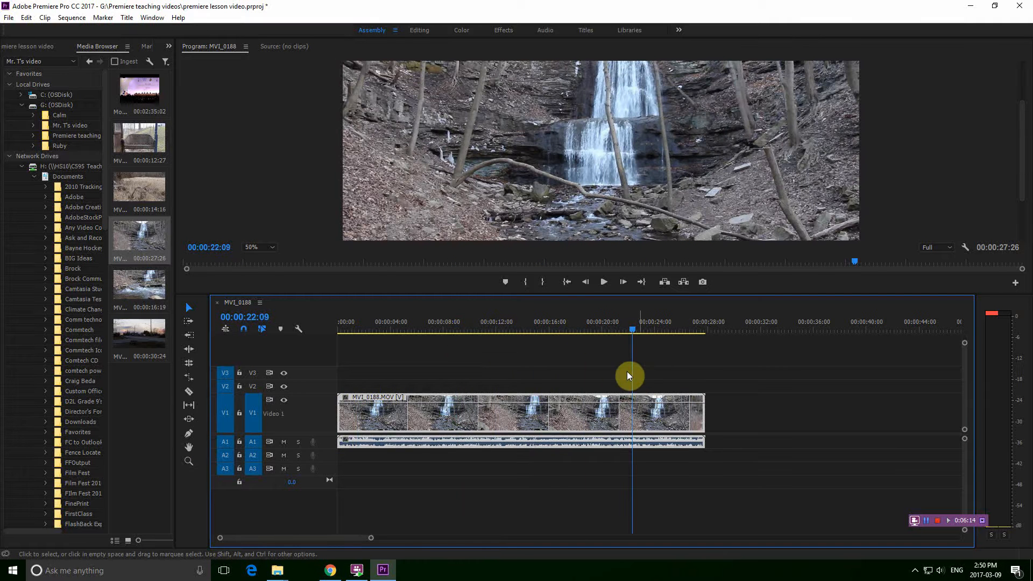
{"action": "left_click", "coordinate": [584, 376]}
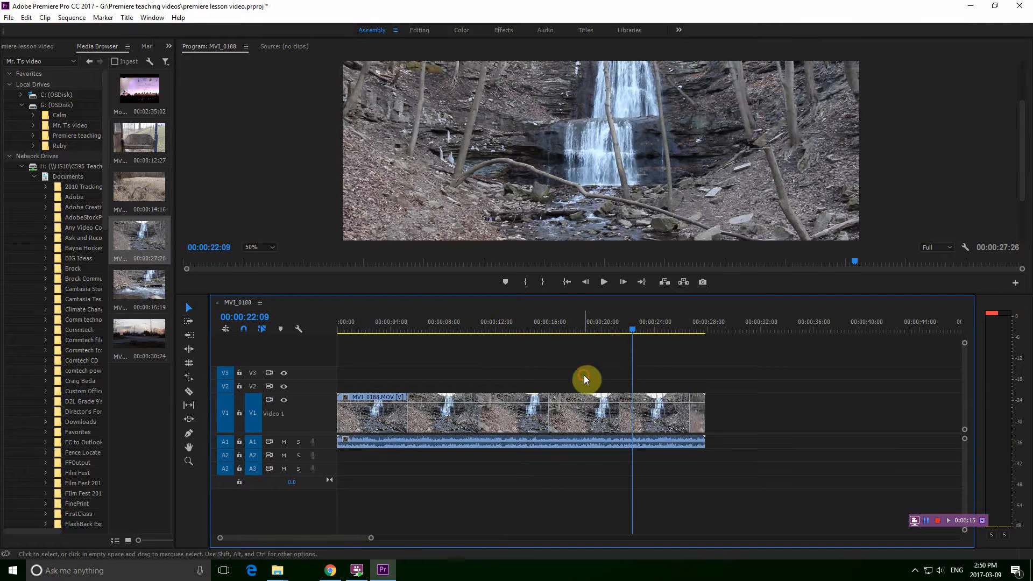
{"action": "left_click", "coordinate": [424, 414]}
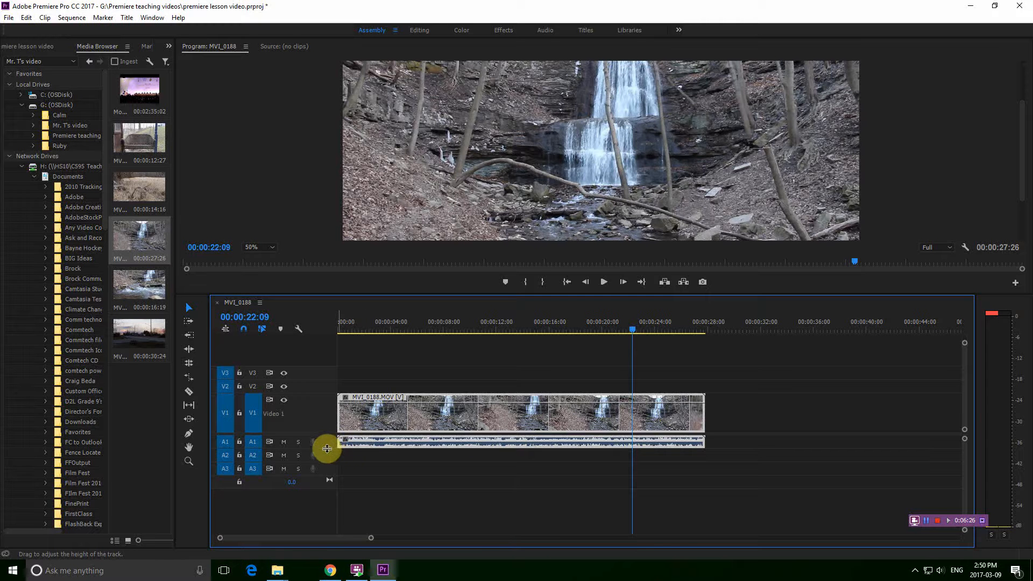
Step: Increase the height of audio track A1 to show its waveform, and play the sequence from 00:00:02:08 to about 00:00:12:02
{"action": "left_click_drag", "start_coordinate": [326, 448], "coordinate": [330, 467]}
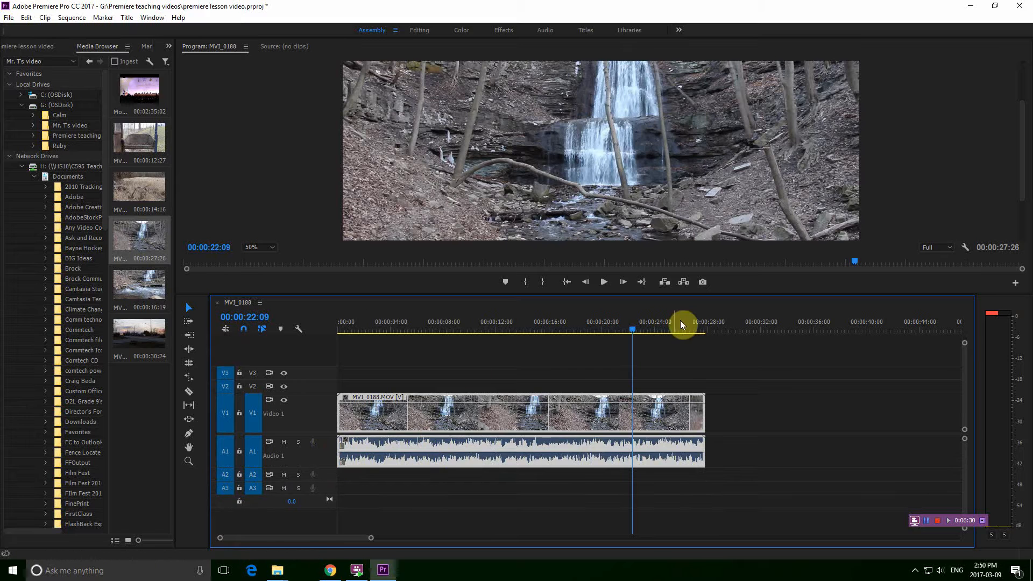
{"action": "left_click_drag", "start_coordinate": [634, 329], "coordinate": [368, 323]}
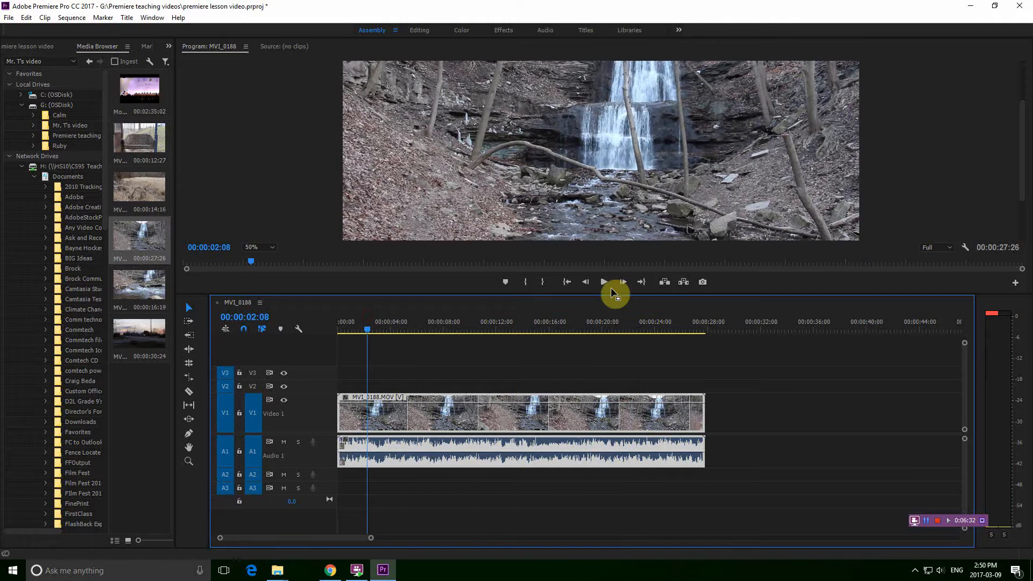
{"action": "left_click", "coordinate": [603, 284]}
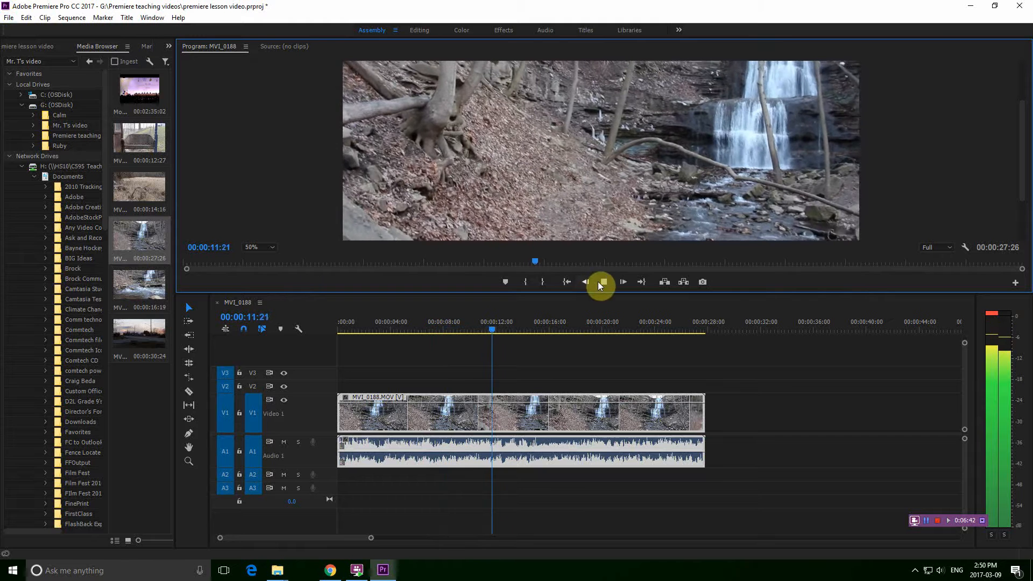
{"action": "left_click", "coordinate": [602, 282]}
{"action": "left_click", "coordinate": [6, 17]}
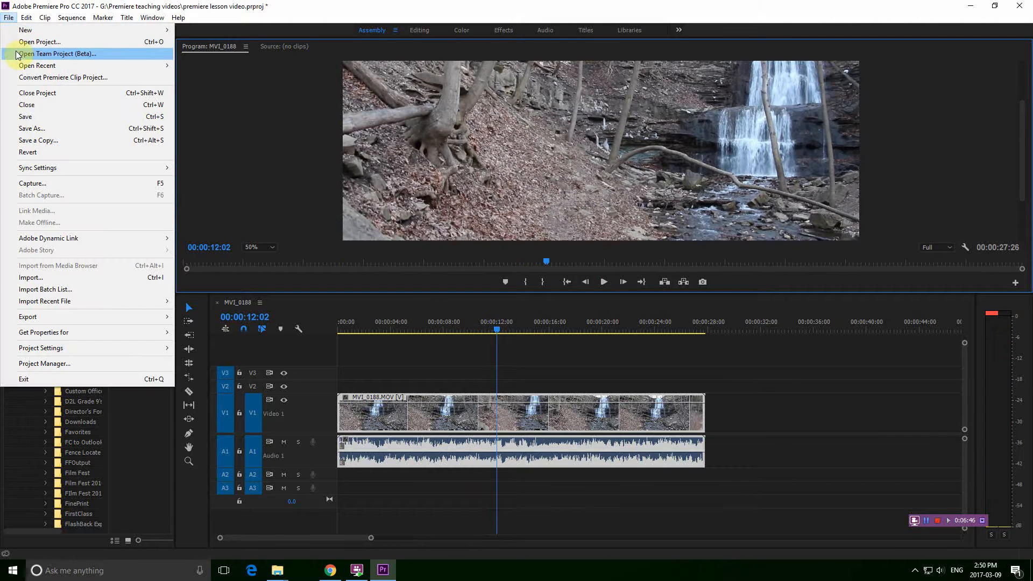
{"action": "mouse_move", "coordinate": [28, 21]}
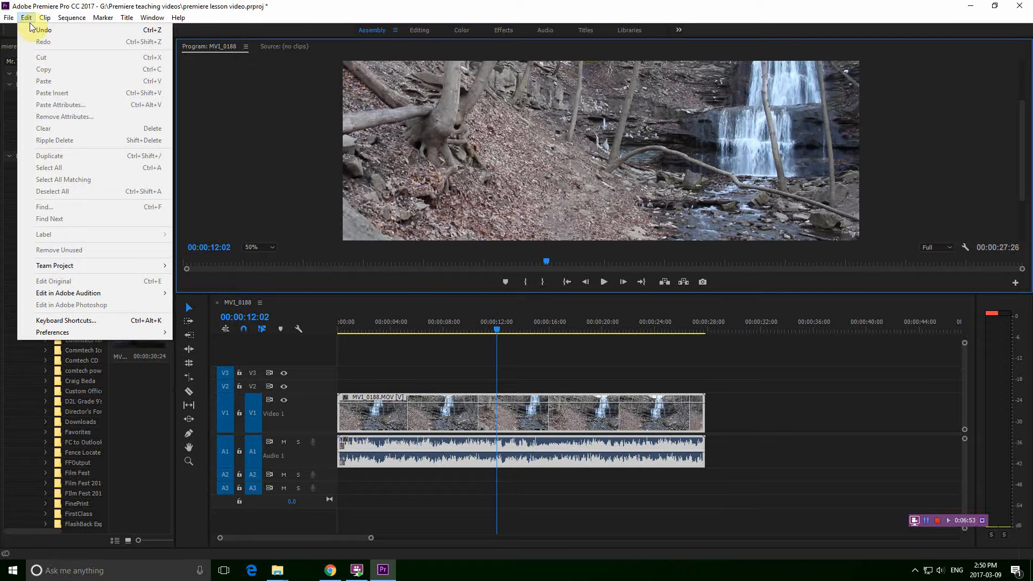
{"action": "mouse_move", "coordinate": [42, 24]}
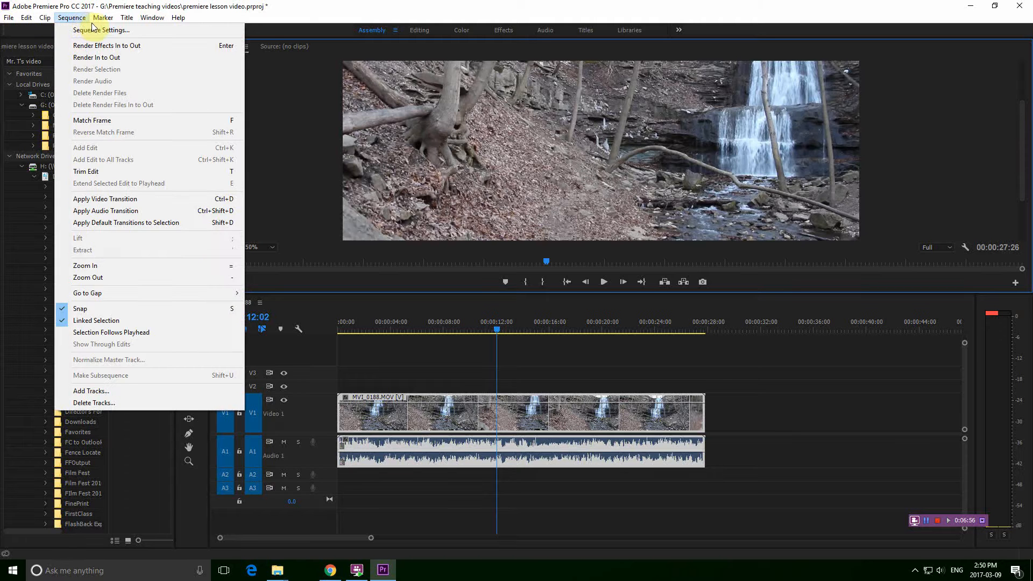
{"action": "mouse_move", "coordinate": [159, 23]}
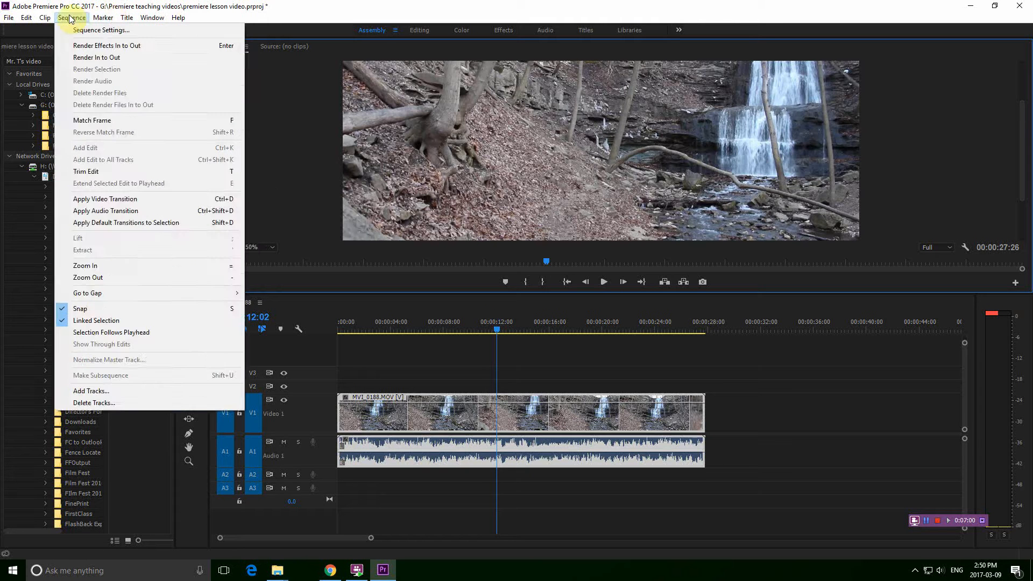
{"action": "mouse_move", "coordinate": [128, 20]}
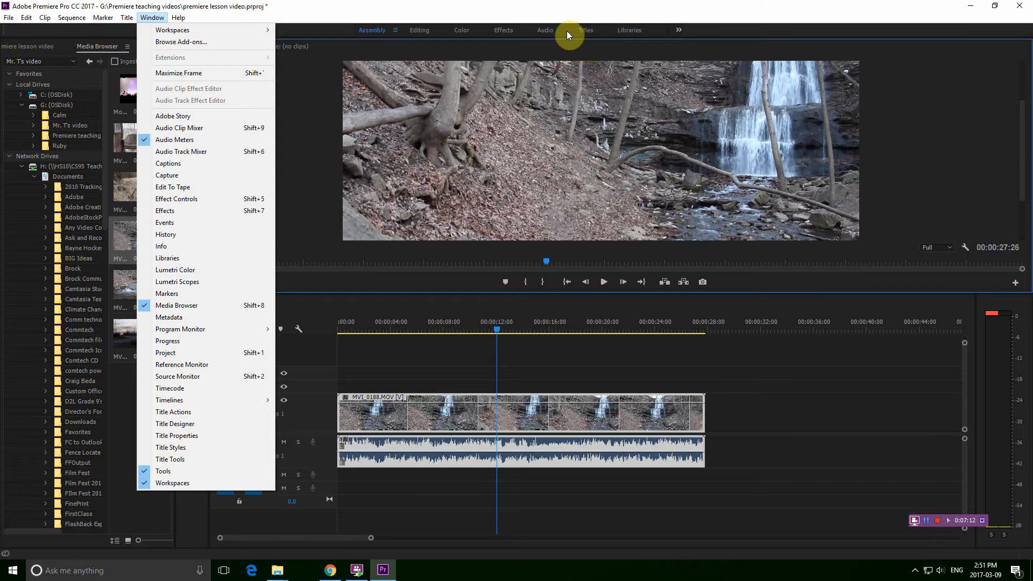
Step: Switch to the Audio workspace, followed by the Effects workspace
{"action": "left_click", "coordinate": [546, 30]}
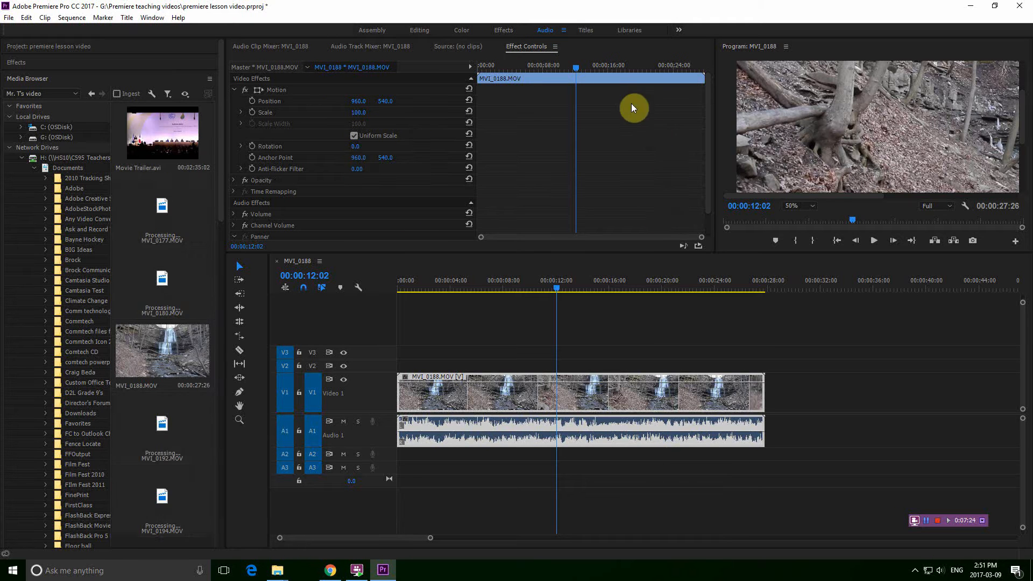
{"action": "left_click", "coordinate": [505, 30]}
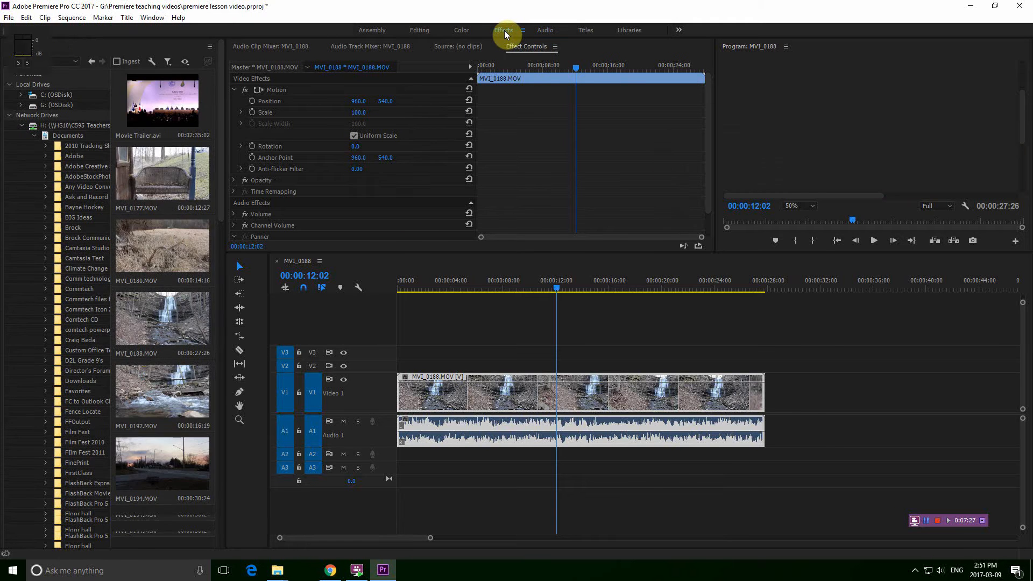